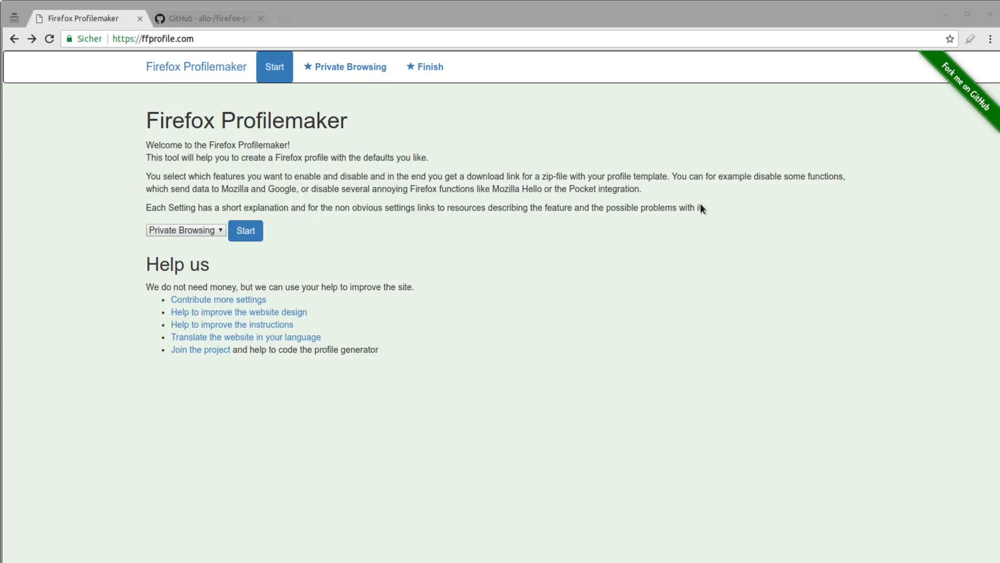
Switch to Firefox to view the about:config warning page, and return to the Firefox Profilemaker start page
{"action": "left_click_drag", "start_coordinate": [149, 120], "coordinate": [339, 138]}
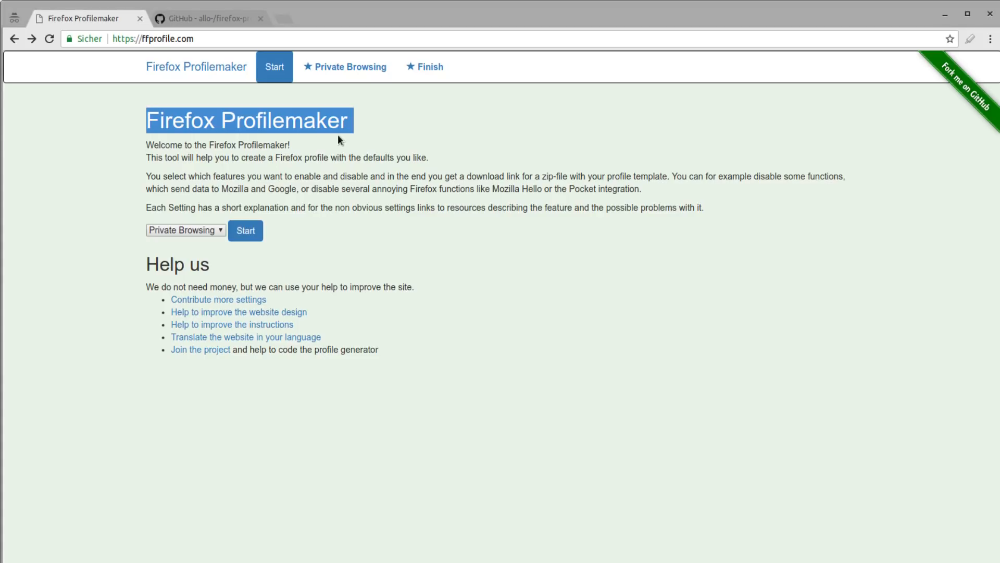
{"action": "left_click", "coordinate": [419, 221]}
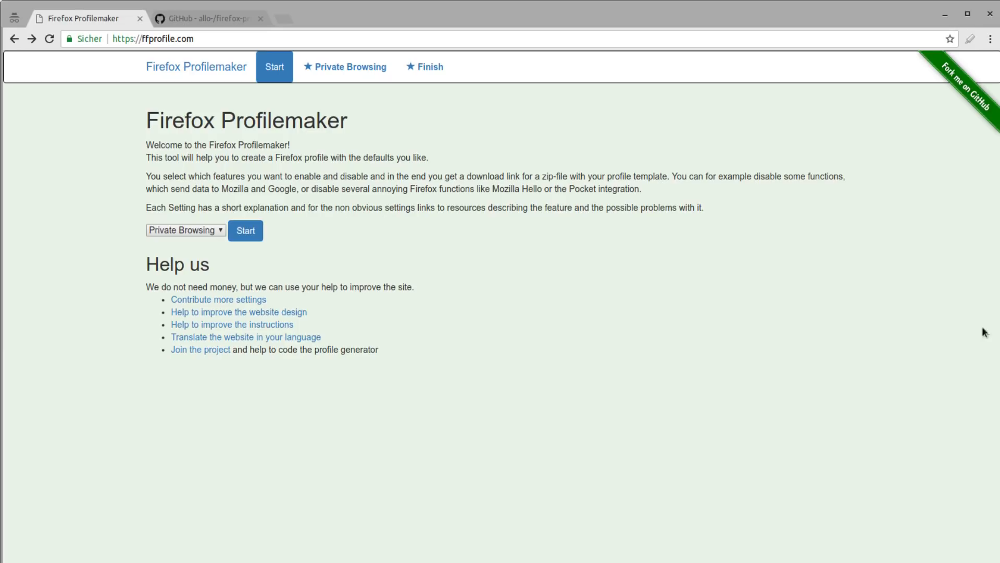
{"action": "left_click", "coordinate": [999, 328]}
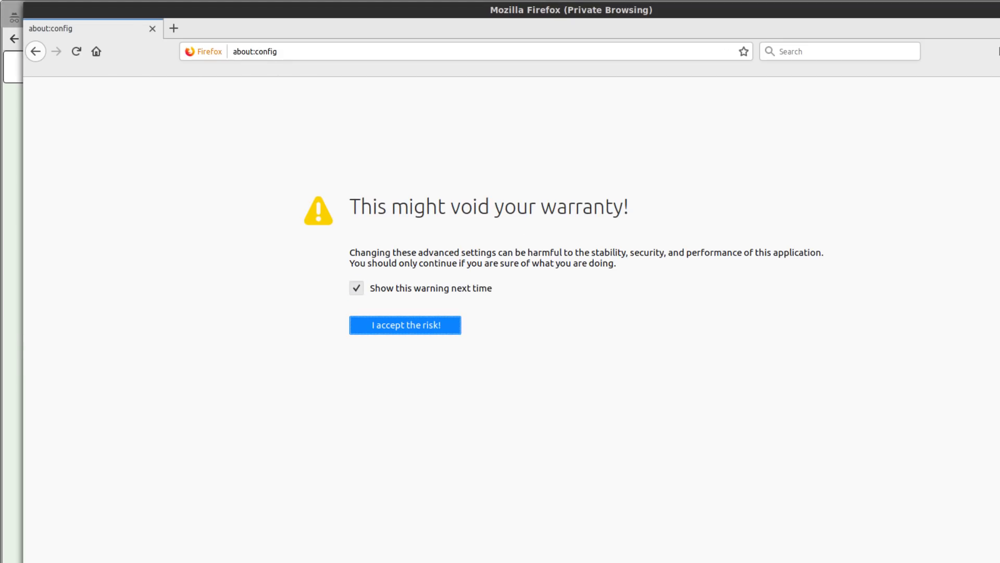
{"action": "left_click", "coordinate": [16, 15]}
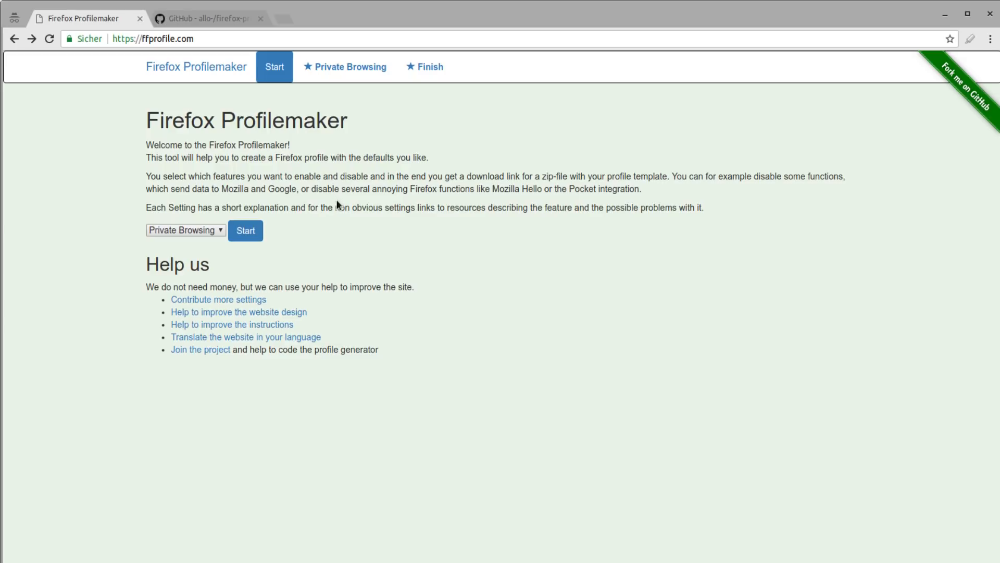
{"action": "key", "text": "alt+Tab"}
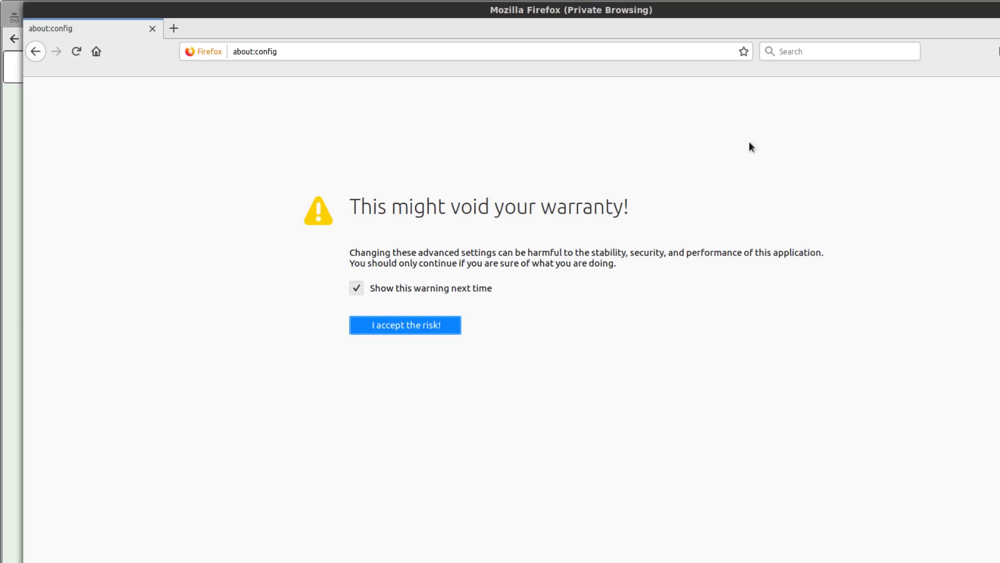
{"action": "left_click", "coordinate": [9, 15]}
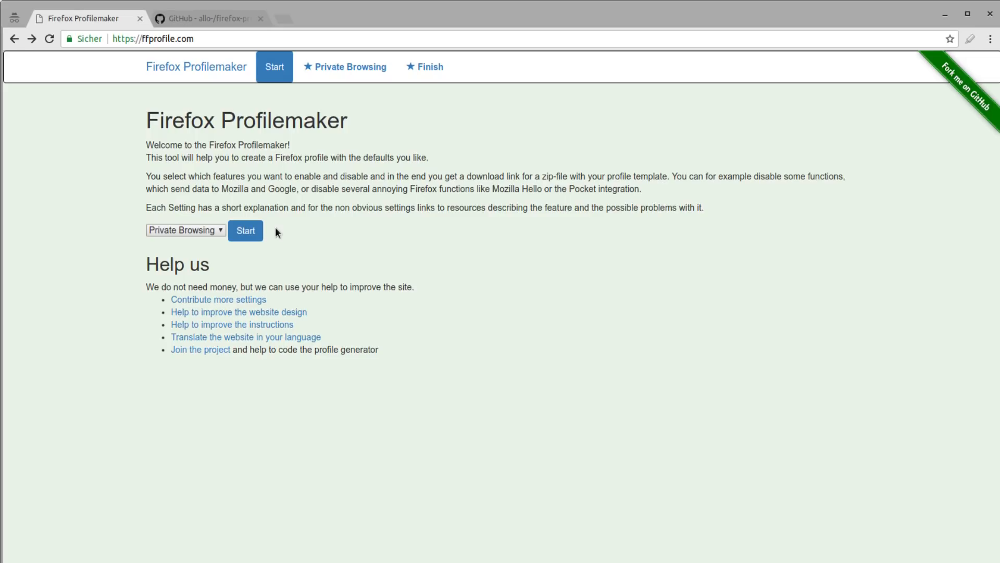
Choose the Private Browsing preset for the new Firefox profile and start the configuration
{"action": "left_click", "coordinate": [200, 74]}
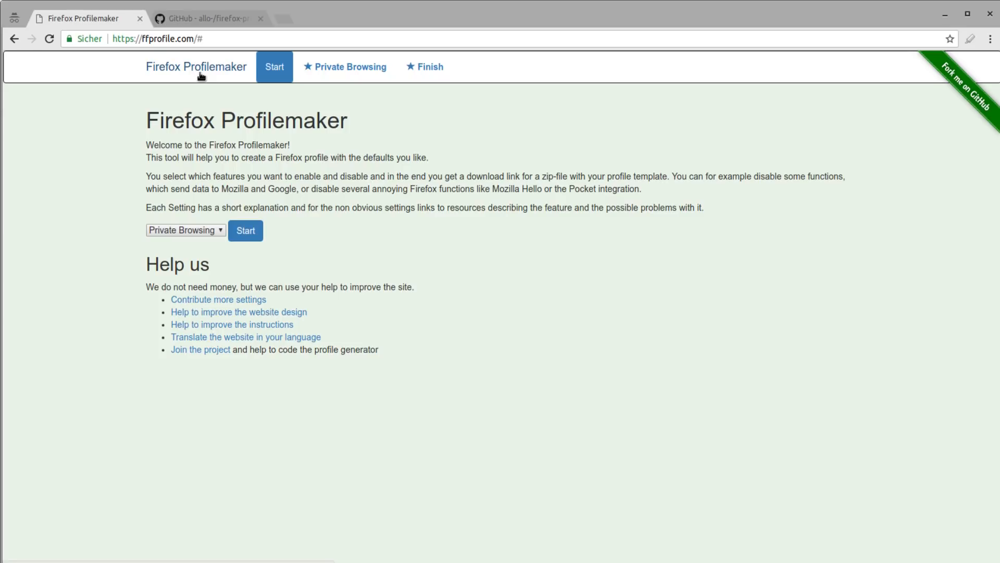
{"action": "left_click", "coordinate": [202, 229]}
{"action": "left_click", "coordinate": [197, 239]}
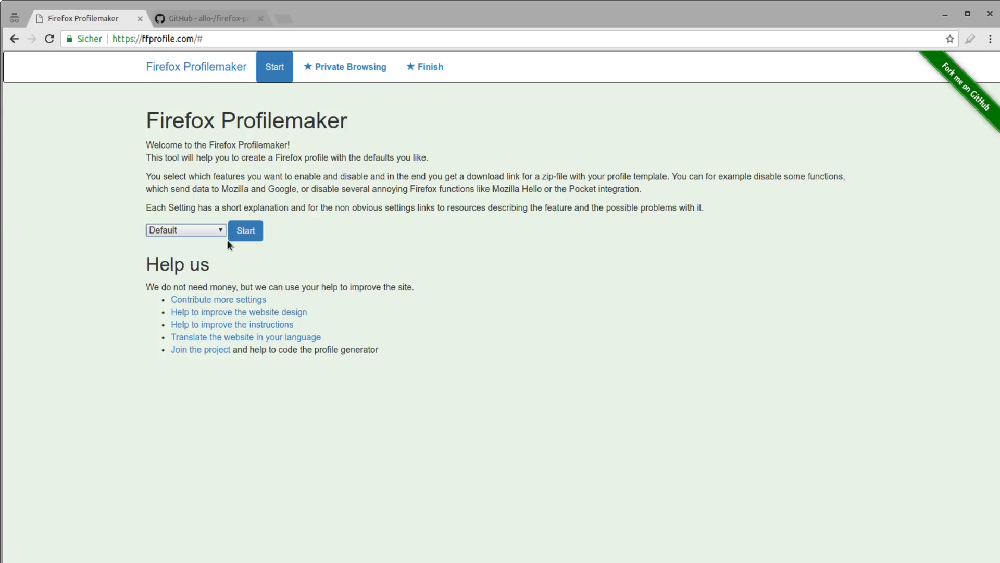
{"action": "left_click", "coordinate": [178, 233]}
{"action": "left_click", "coordinate": [183, 254]}
{"action": "left_click", "coordinate": [182, 229]}
{"action": "left_click", "coordinate": [184, 240]}
{"action": "left_click", "coordinate": [185, 230]}
{"action": "left_click", "coordinate": [185, 251]}
{"action": "left_click", "coordinate": [245, 230]}
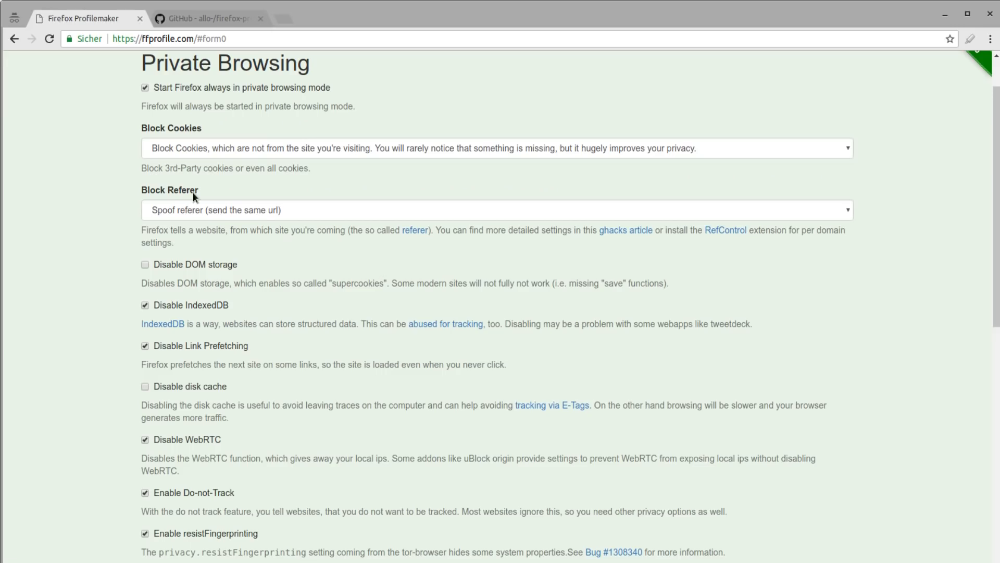
Set Block Cookies to block only cookies that are not from the visited site
{"action": "scroll", "coordinate": [174, 137], "scroll_direction": "down", "scroll_amount": 10}
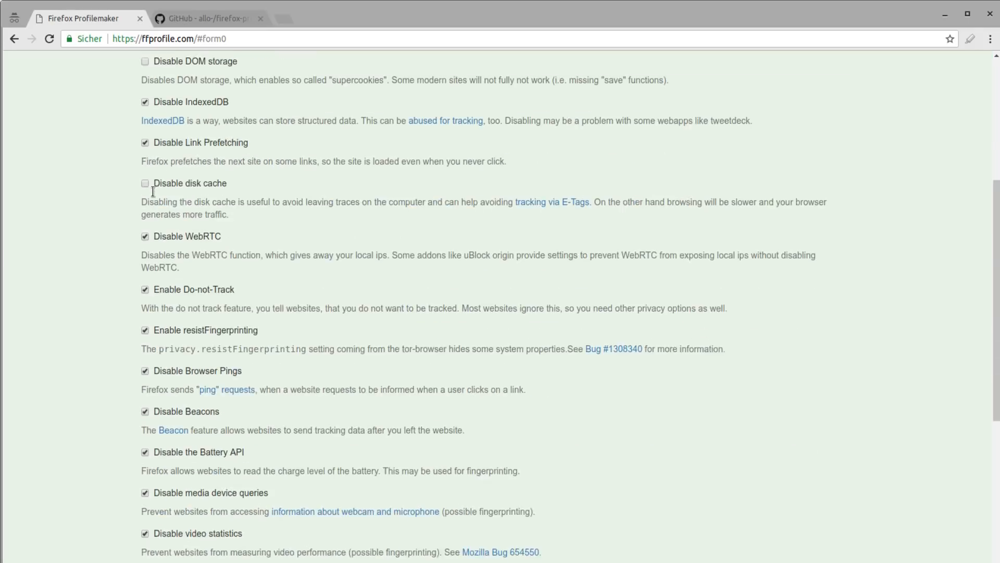
{"action": "scroll", "coordinate": [148, 232], "scroll_direction": "up", "scroll_amount": 11}
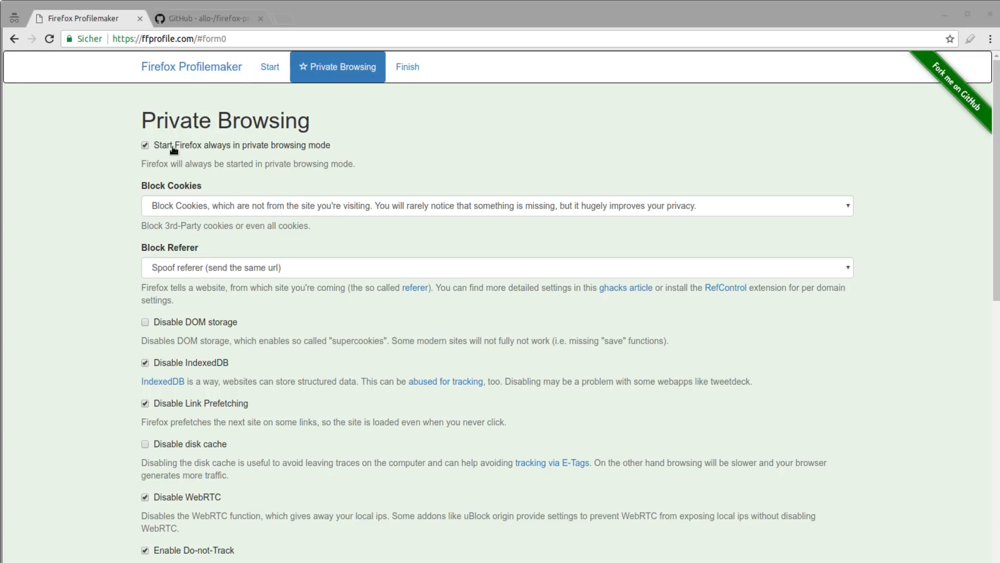
{"action": "left_click", "coordinate": [198, 208]}
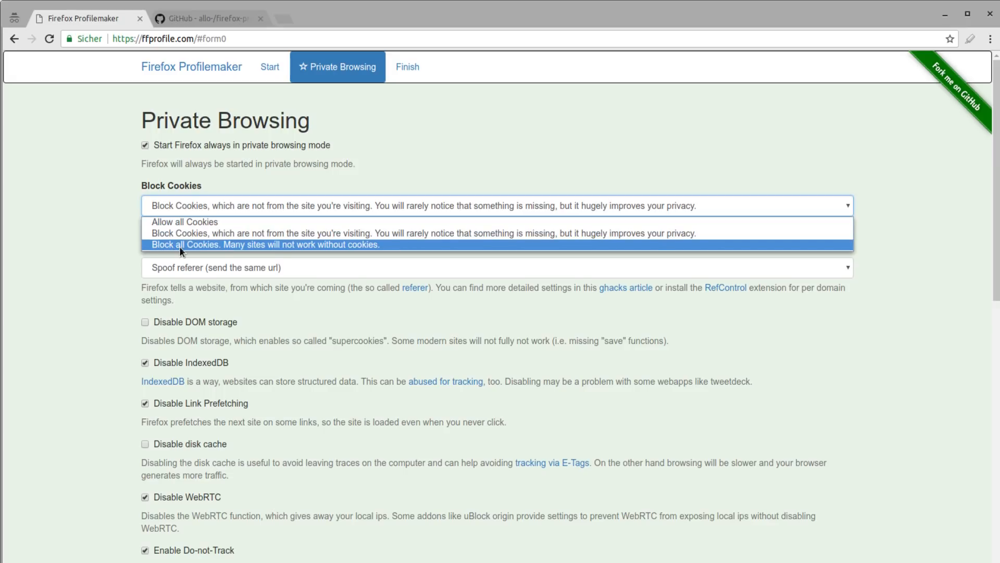
{"action": "left_click", "coordinate": [154, 237]}
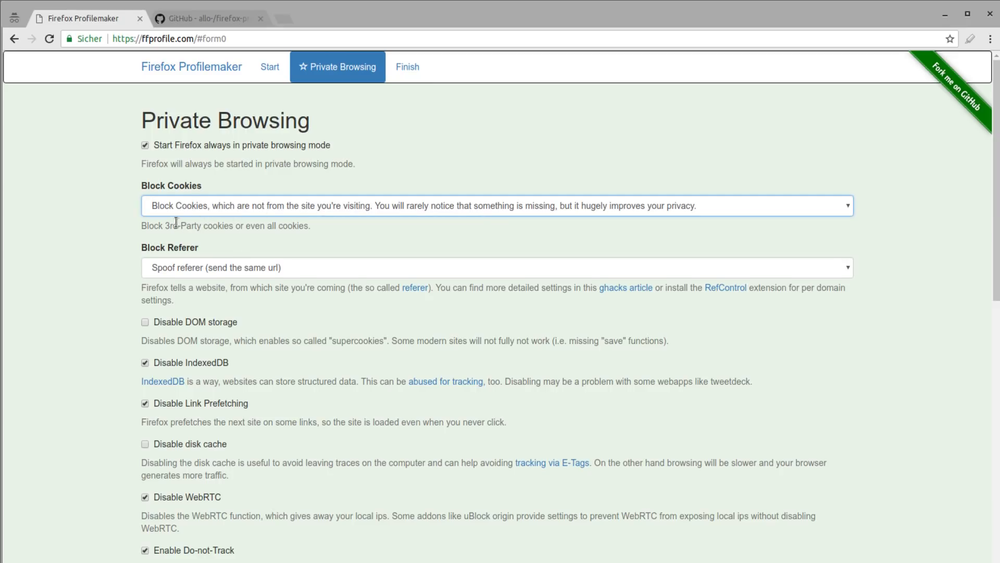
{"action": "left_click_drag", "start_coordinate": [142, 38], "coordinate": [195, 41]}
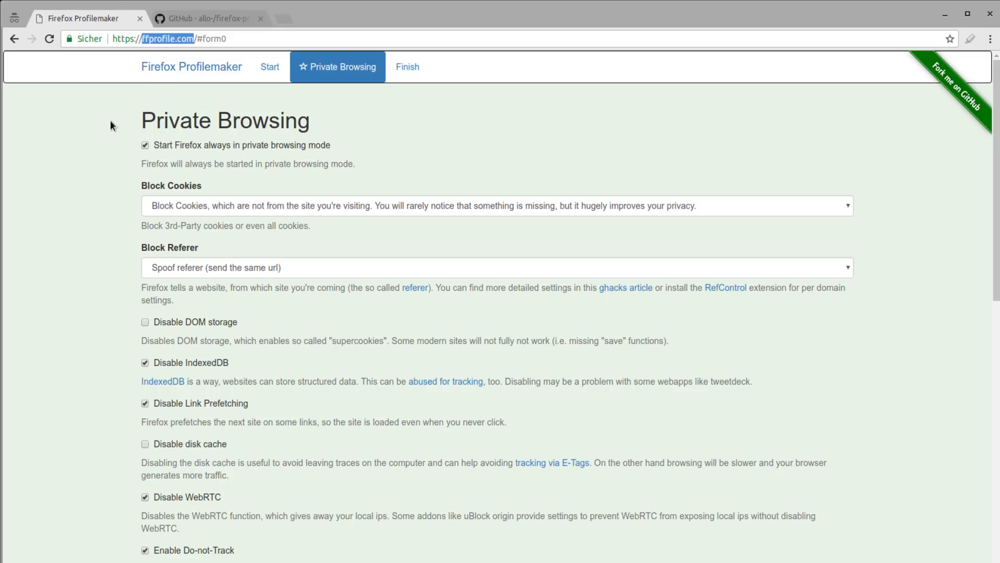
{"action": "left_click", "coordinate": [80, 171]}
Look through the available Block Referer options
{"action": "scroll", "coordinate": [67, 240], "scroll_direction": "down", "scroll_amount": 1}
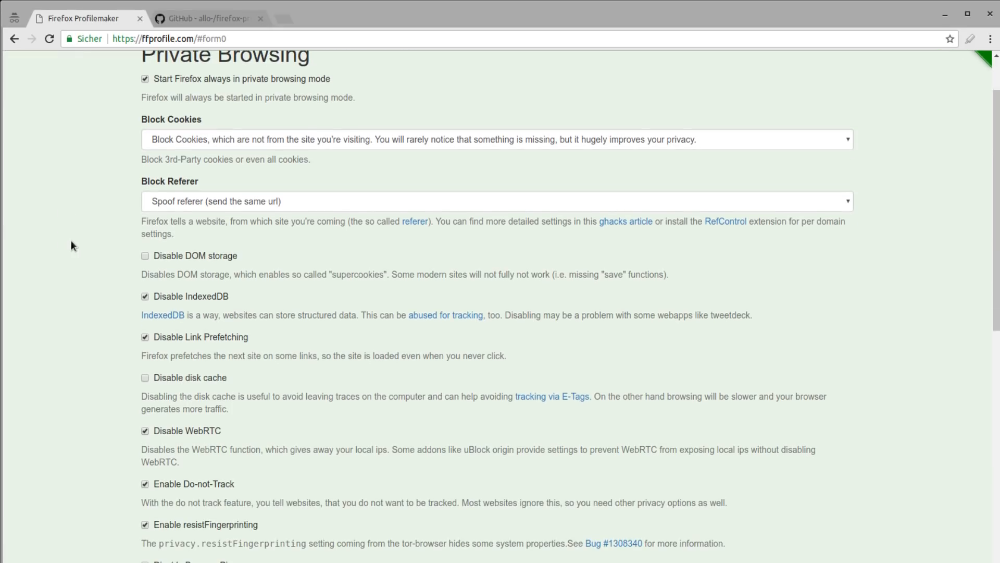
{"action": "left_click", "coordinate": [174, 202]}
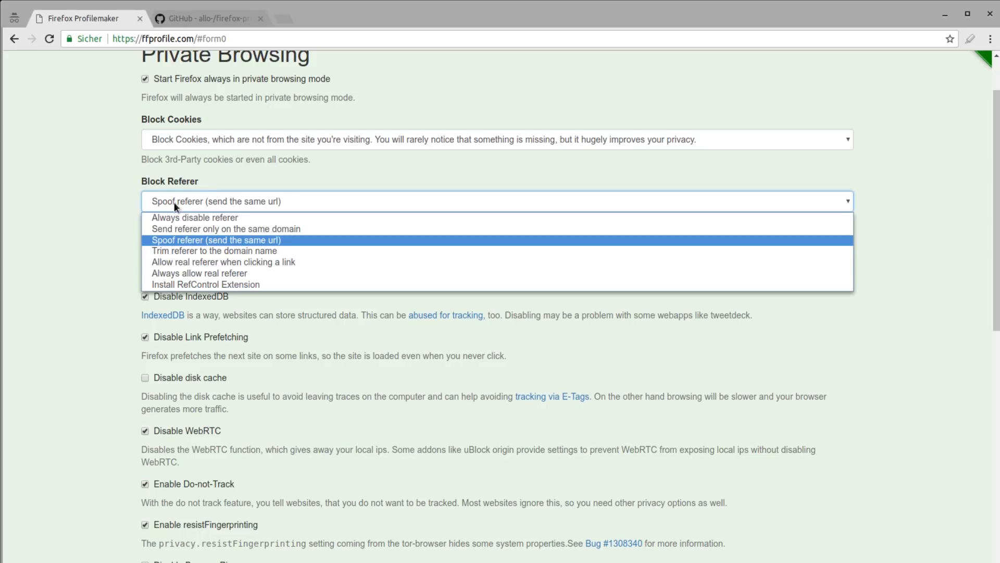
{"action": "left_click", "coordinate": [173, 202]}
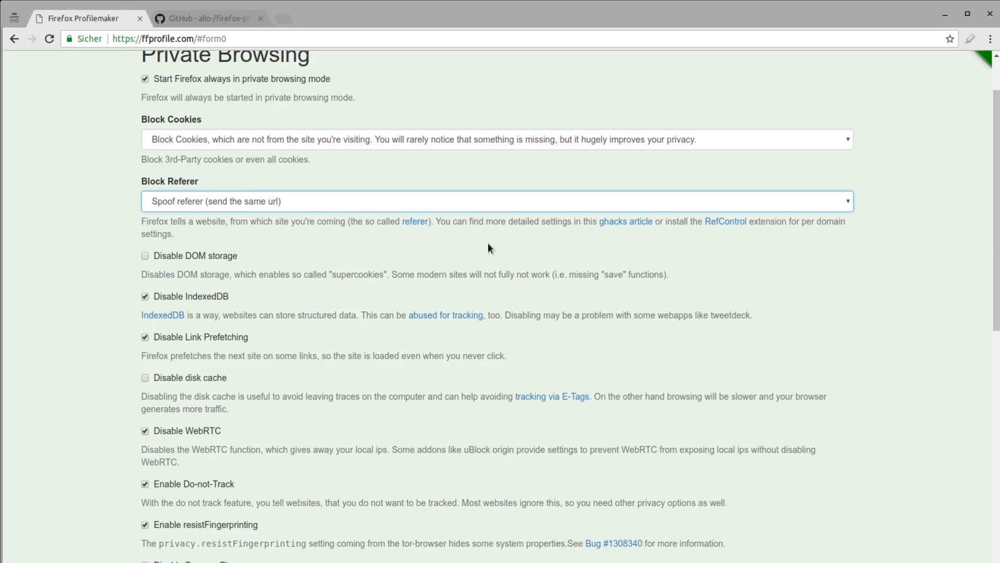
Look over the file list of the firefox-profilemaker repository on GitHub
{"action": "scroll", "coordinate": [493, 241], "scroll_direction": "up", "scroll_amount": 2}
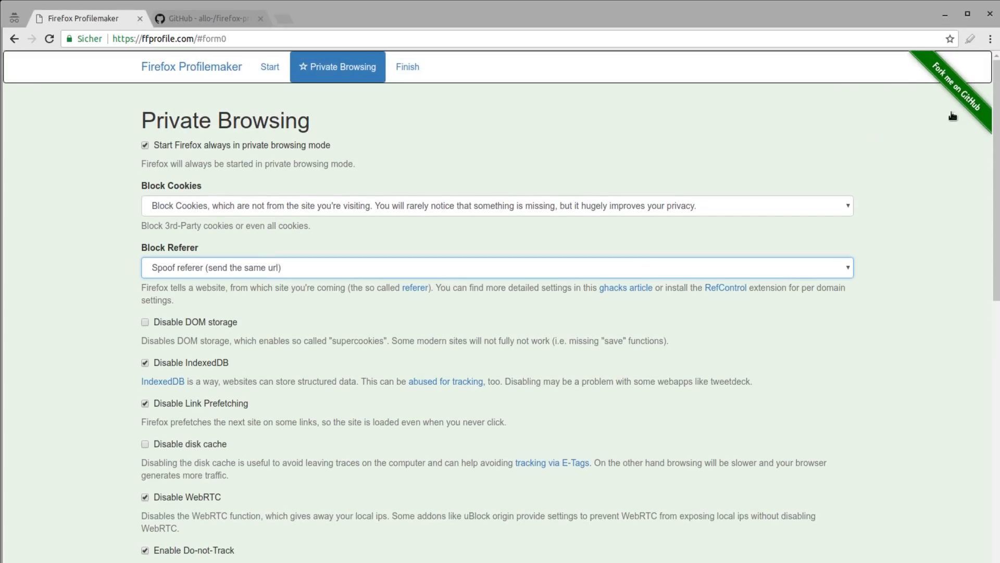
{"action": "left_click", "coordinate": [160, 18]}
{"action": "scroll", "coordinate": [284, 288], "scroll_direction": "down", "scroll_amount": 10}
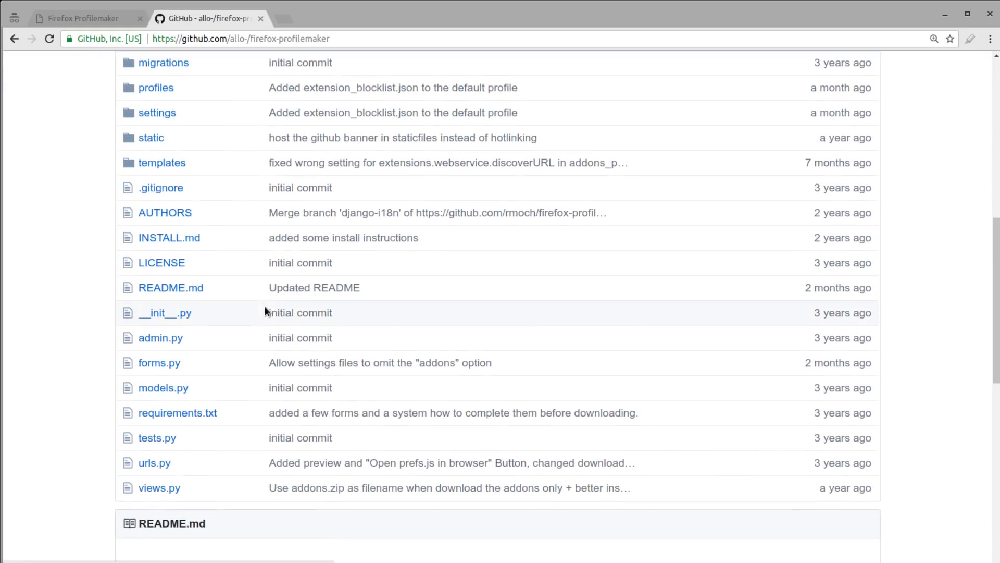
{"action": "scroll", "coordinate": [177, 458], "scroll_direction": "up", "scroll_amount": 3}
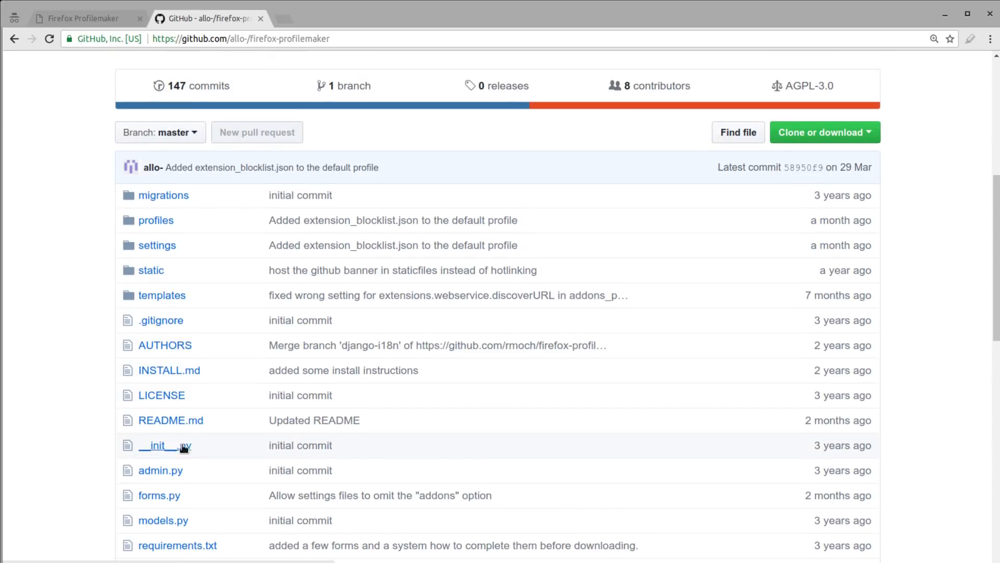
Return to Firefox Profilemaker and set Block Referer to "Spoof referer (send the same url)"
{"action": "left_click", "coordinate": [83, 14]}
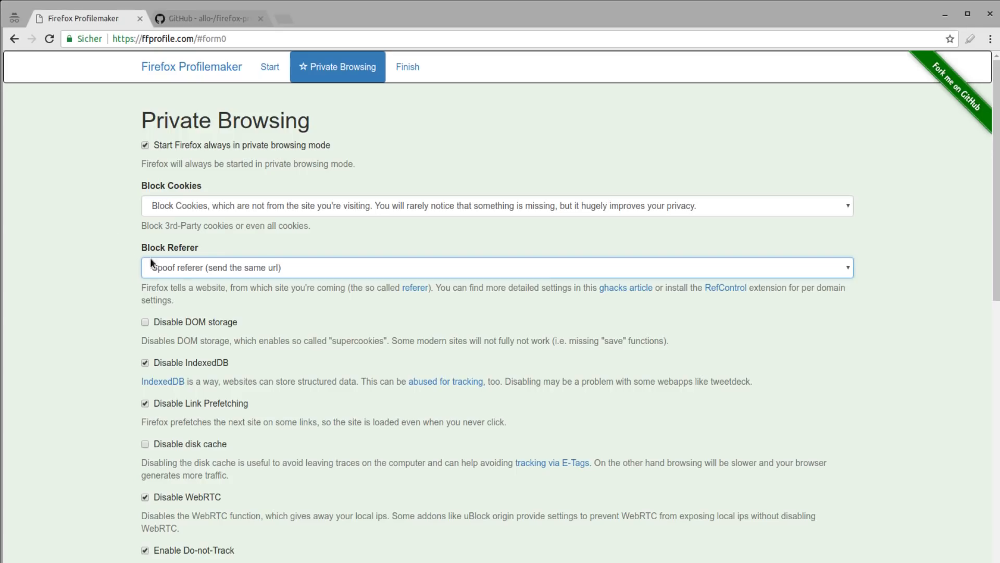
{"action": "left_click", "coordinate": [171, 269]}
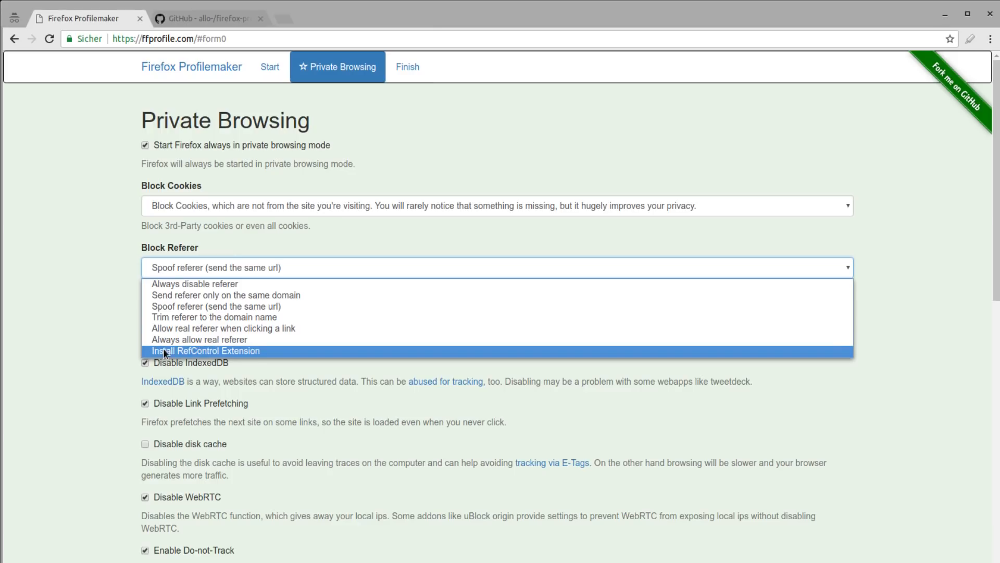
{"action": "left_click", "coordinate": [176, 306]}
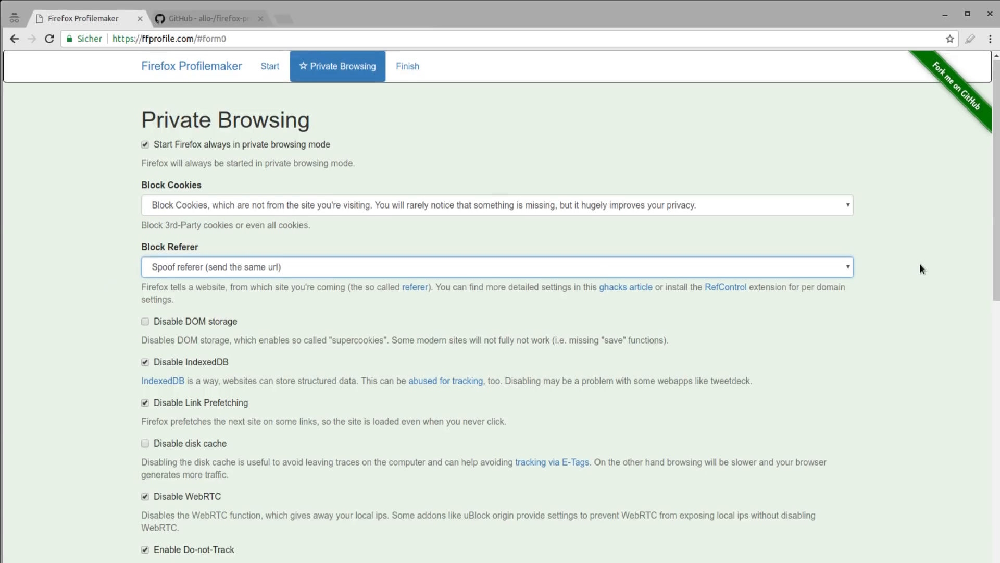
Examine the remaining Private Browsing settings, from DOM storage and WebRTC to fingerprinting, malware scan and the extensions to install
{"action": "scroll", "coordinate": [920, 263], "scroll_direction": "down", "scroll_amount": 1}
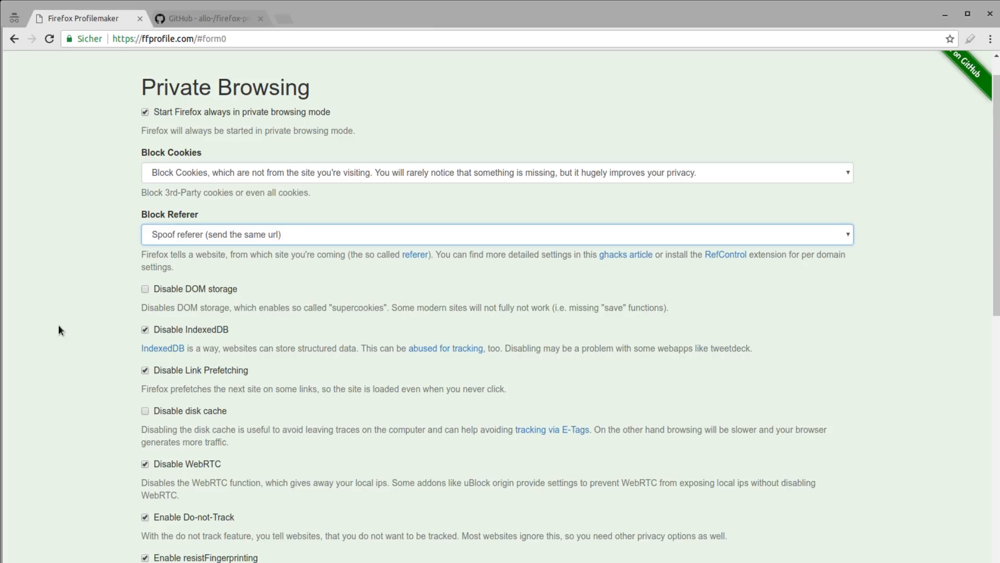
{"action": "scroll", "coordinate": [58, 325], "scroll_direction": "down", "scroll_amount": 5}
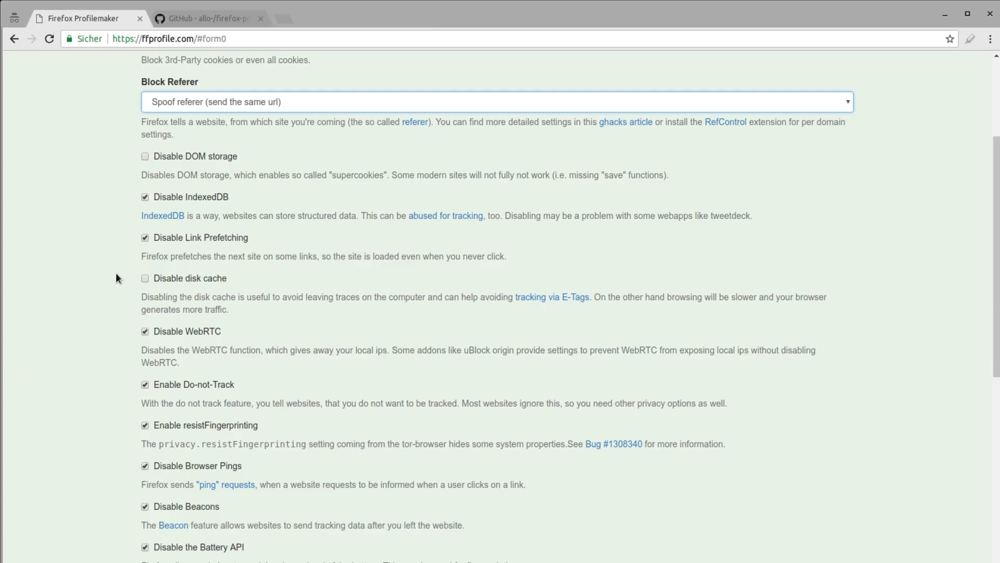
{"action": "scroll", "coordinate": [115, 273], "scroll_direction": "up", "scroll_amount": 3}
{"action": "scroll", "coordinate": [105, 279], "scroll_direction": "down", "scroll_amount": 4}
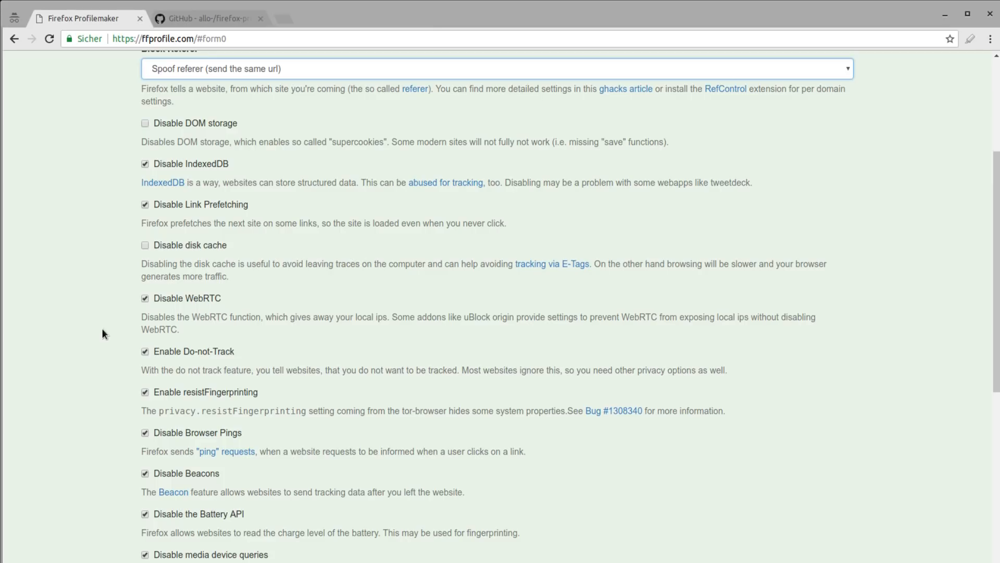
{"action": "scroll", "coordinate": [102, 334], "scroll_direction": "down", "scroll_amount": 2}
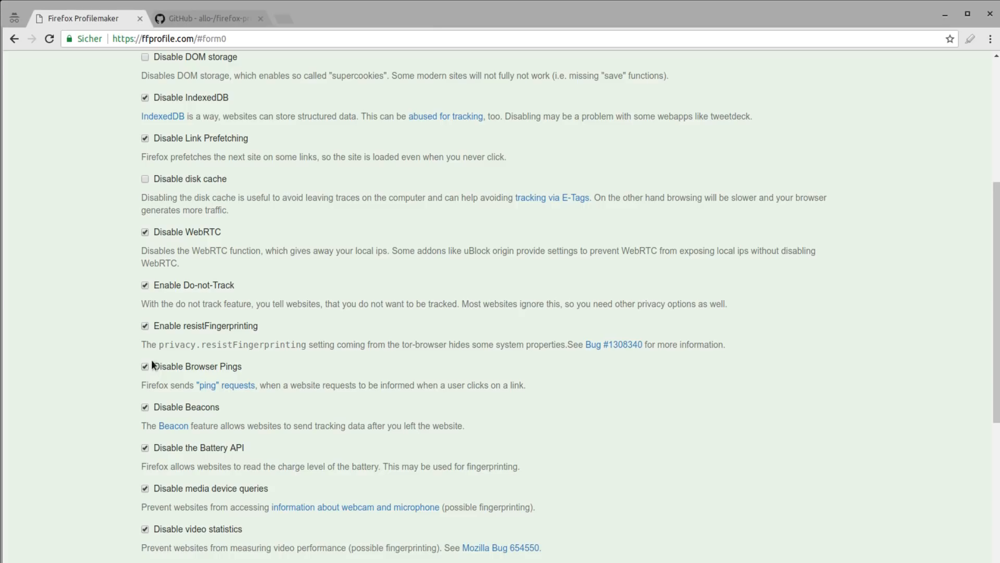
{"action": "scroll", "coordinate": [145, 410], "scroll_direction": "down", "scroll_amount": 2}
{"action": "scroll", "coordinate": [145, 412], "scroll_direction": "down", "scroll_amount": 1}
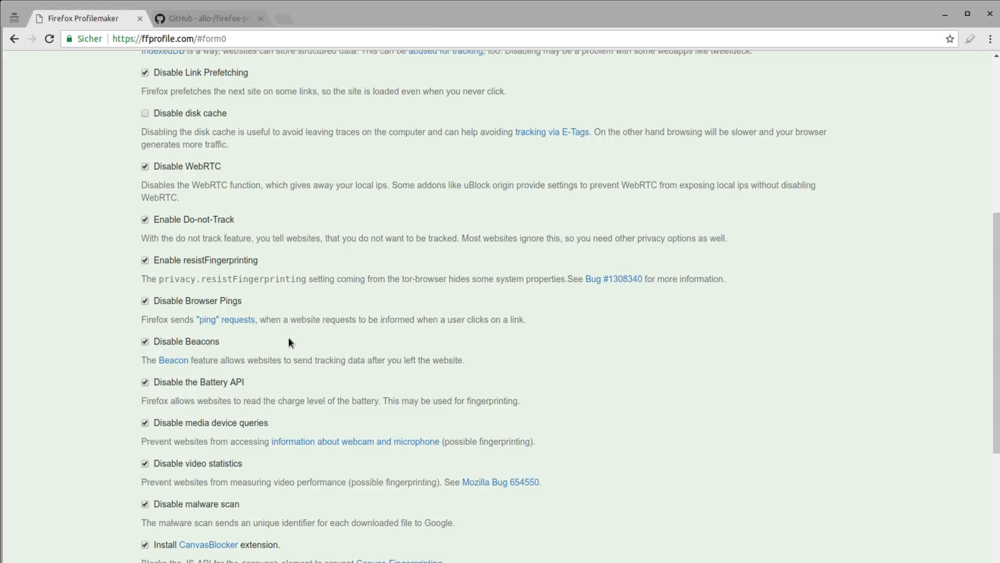
{"action": "scroll", "coordinate": [289, 336], "scroll_direction": "up", "scroll_amount": 6}
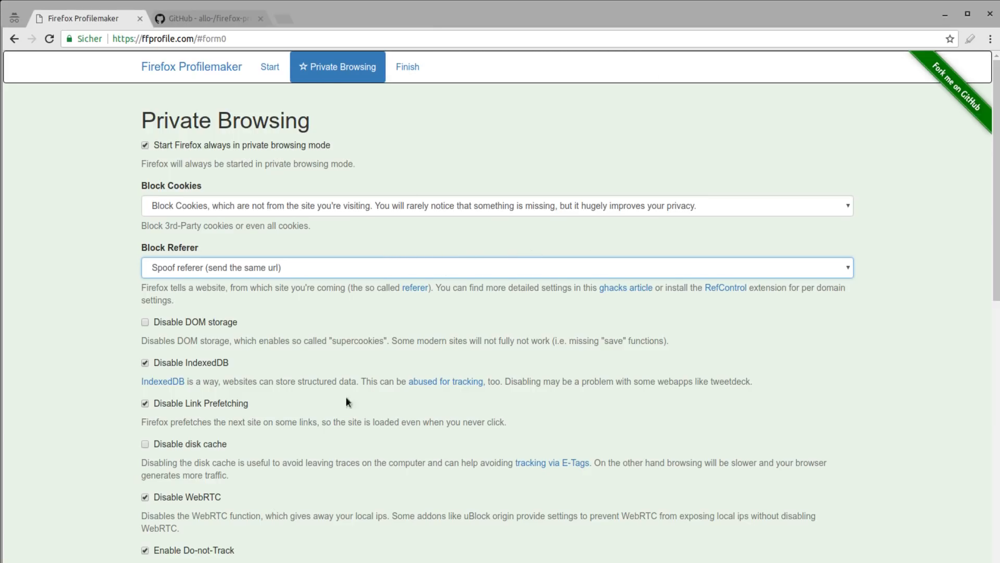
{"action": "scroll", "coordinate": [347, 401], "scroll_direction": "down", "scroll_amount": 5}
{"action": "scroll", "coordinate": [104, 368], "scroll_direction": "down", "scroll_amount": 2}
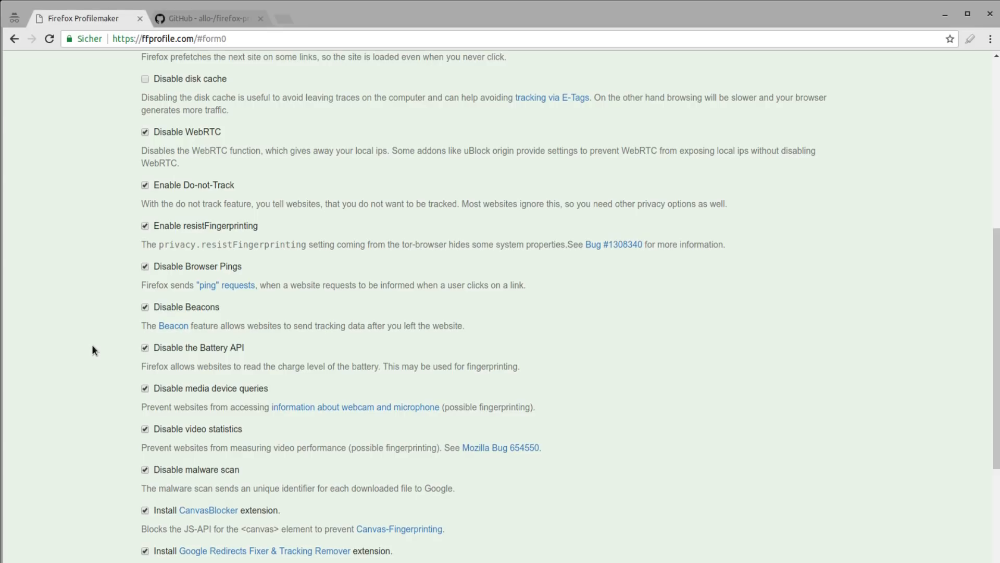
{"action": "scroll", "coordinate": [92, 345], "scroll_direction": "down", "scroll_amount": 5}
{"action": "scroll", "coordinate": [91, 345], "scroll_direction": "up", "scroll_amount": 2}
{"action": "scroll", "coordinate": [92, 345], "scroll_direction": "down", "scroll_amount": 2}
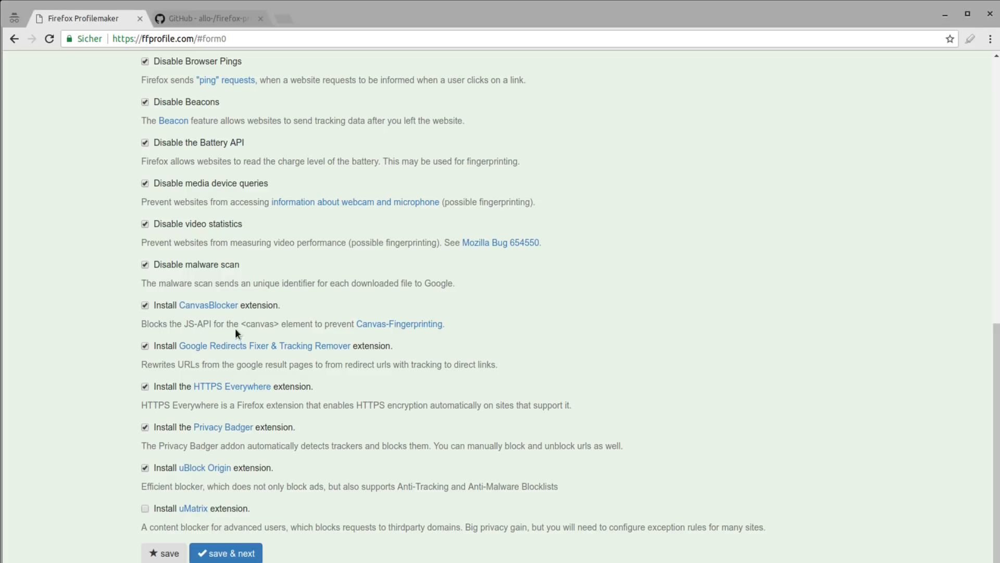
Read the descriptions of the CanvasBlocker, HTTPS Everywhere and Privacy Badger extensions
{"action": "left_click_drag", "start_coordinate": [240, 324], "coordinate": [281, 325]}
{"action": "left_click", "coordinate": [280, 323]}
{"action": "left_click_drag", "start_coordinate": [170, 405], "coordinate": [141, 405]}
{"action": "left_click", "coordinate": [143, 406]}
{"action": "triple_click", "coordinate": [158, 404]}
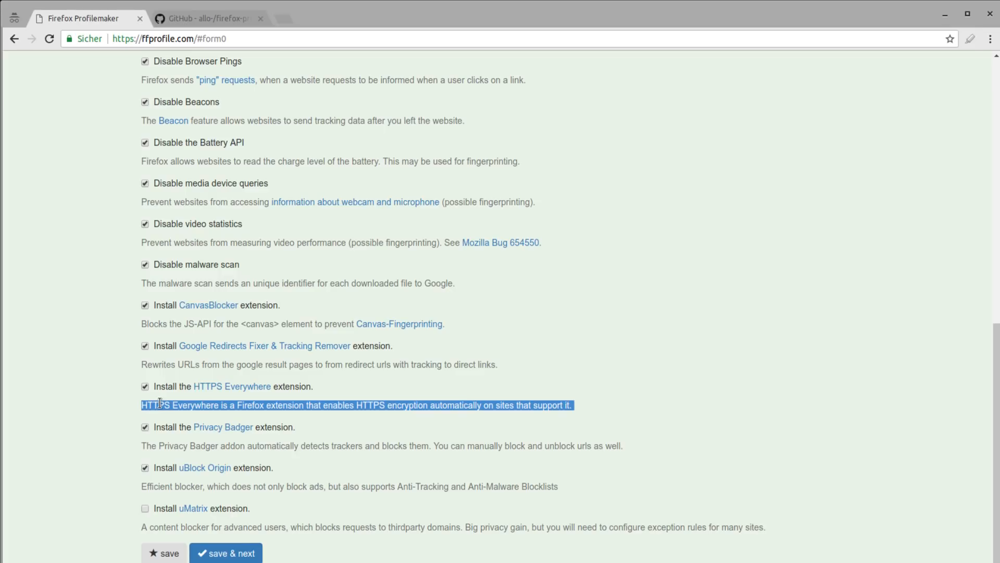
{"action": "left_click", "coordinate": [138, 446]}
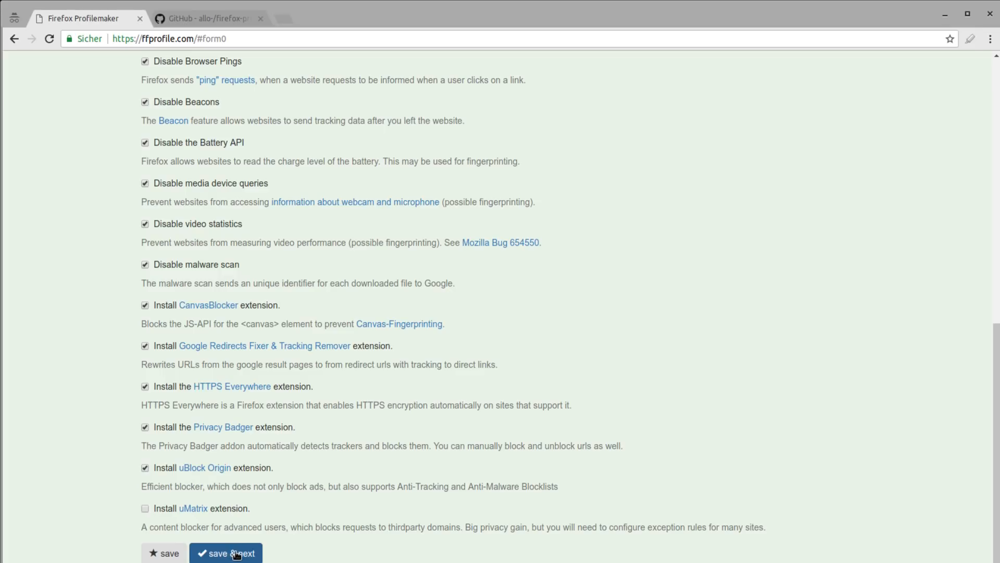
Save the Private Browsing settings to continue to the download page, and open a terminal window beside its installation instructions
{"action": "left_click", "coordinate": [256, 551]}
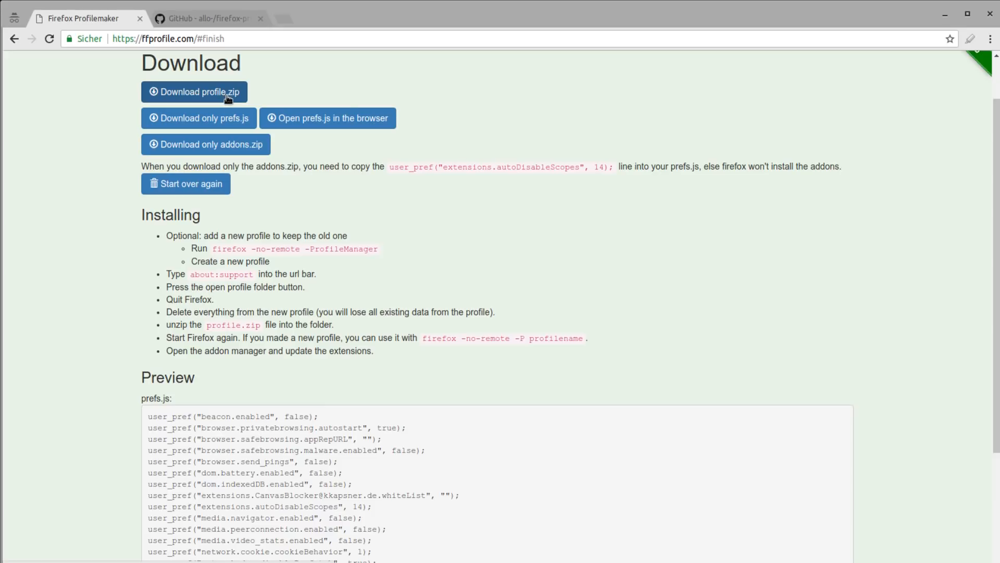
{"action": "key", "text": "ctrl+alt+t"}
{"action": "left_click_drag", "start_coordinate": [582, 173], "coordinate": [710, 139]}
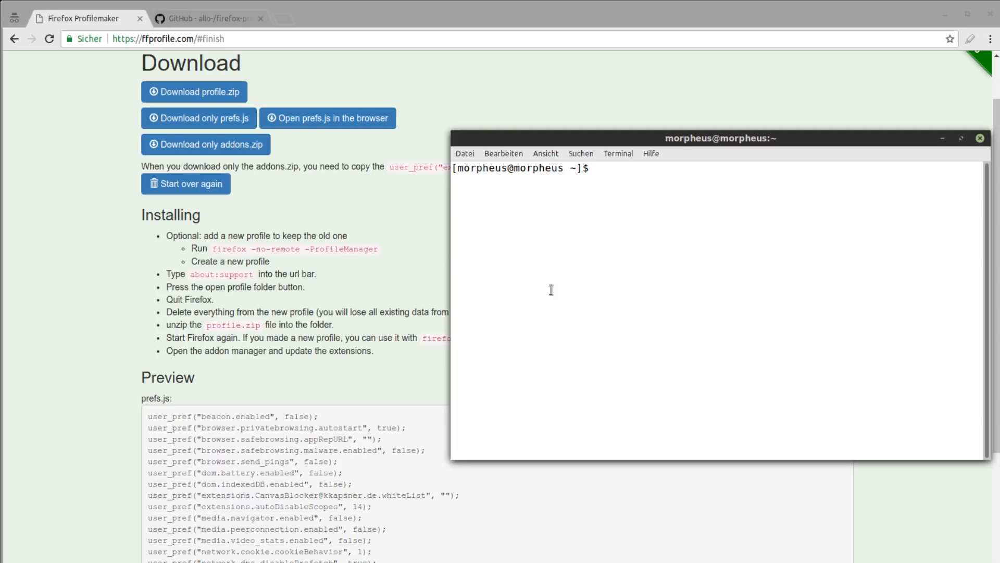
Enter the Windows-style profile manager command C:\...\firefox.exe -ProfileManager at the terminal prompt
{"action": "type", "text": "C:"}
{"action": "type", "text": "\\..."}
{"action": "type", "text": "\\firefox.e"}
{"action": "type", "text": "xe -"}
{"action": "type", "text": "ProfileMana"}
{"action": "type", "text": "ger"}
Strip the path prefix and .exe extension from the command and run firefox -ProfileManager
{"action": "key", "text": "Home"}
{"action": "key", "text": "Delete"}
{"action": "key", "text": "Delete"}
{"action": "key", "text": "Delete"}
{"action": "key", "text": "Delete"}
{"action": "key", "text": "Delete"}
{"action": "key", "text": "Delete"}
{"action": "key", "text": "Delete"}
{"action": "key", "text": "Right"}
{"action": "key", "text": "Right"}
{"action": "key", "text": "Right"}
{"action": "key", "text": "Right"}
{"action": "key", "text": "Right"}
{"action": "key", "text": "Right"}
{"action": "key", "text": "Right"}
{"action": "key", "text": "Delete"}
{"action": "key", "text": "Delete"}
{"action": "key", "text": "Delete"}
{"action": "key", "text": "Delete"}
{"action": "key", "text": "Return"}
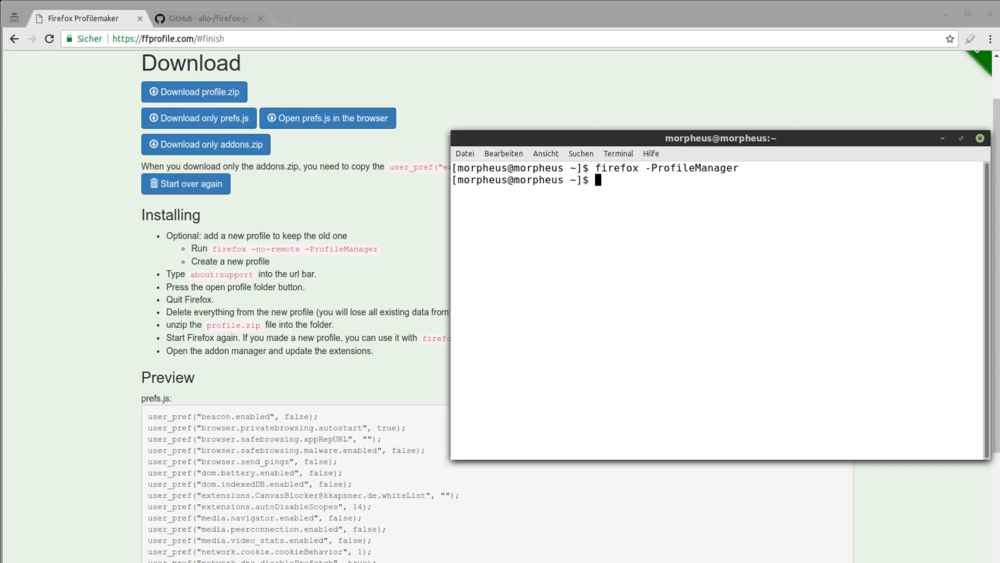
Run the profile manager command again, look over the user profile chooser, and exit it
{"action": "left_click", "coordinate": [861, 374]}
{"action": "key", "text": "Up"}
{"action": "key", "text": "Return"}
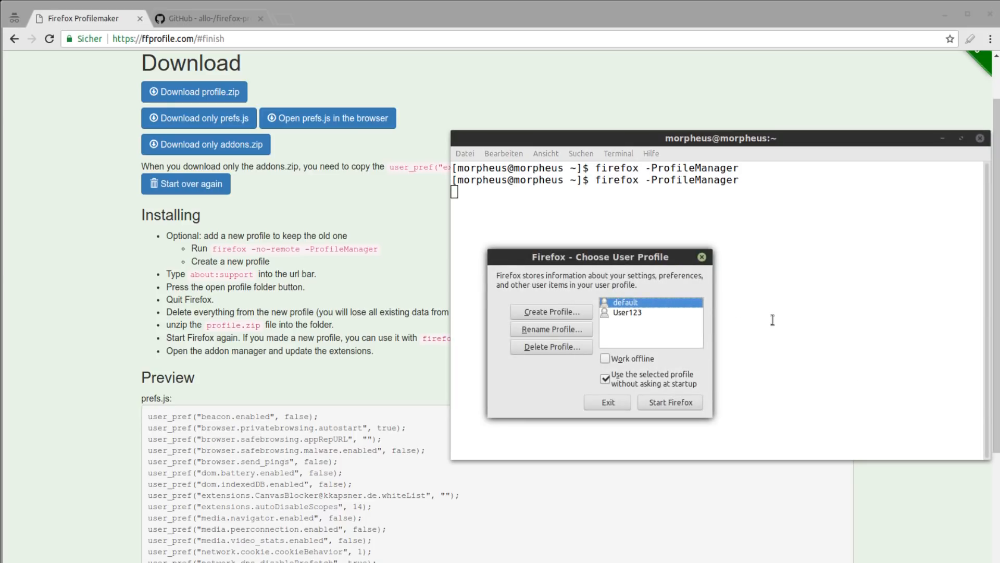
{"action": "left_click_drag", "start_coordinate": [606, 256], "coordinate": [603, 239]}
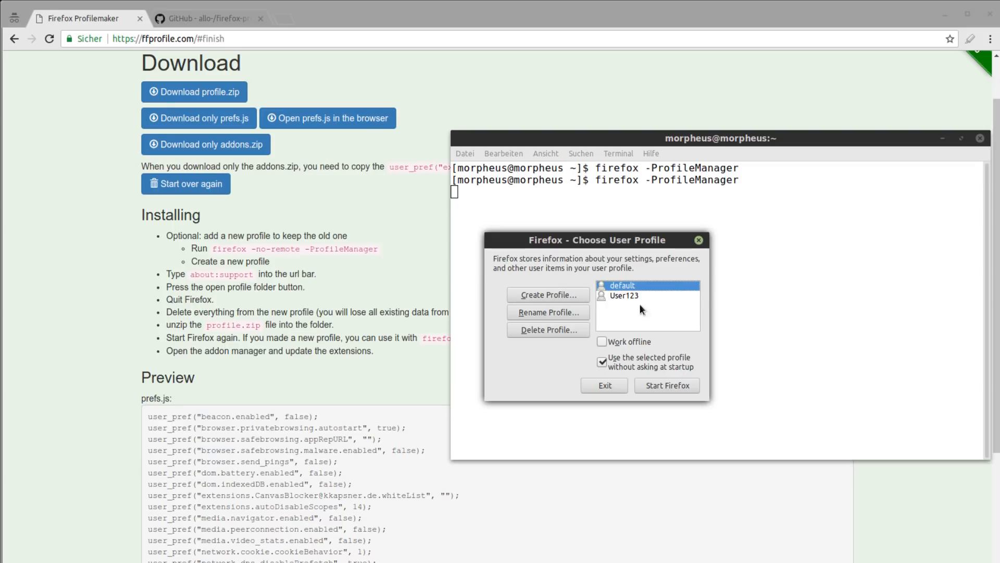
{"action": "left_click", "coordinate": [605, 385]}
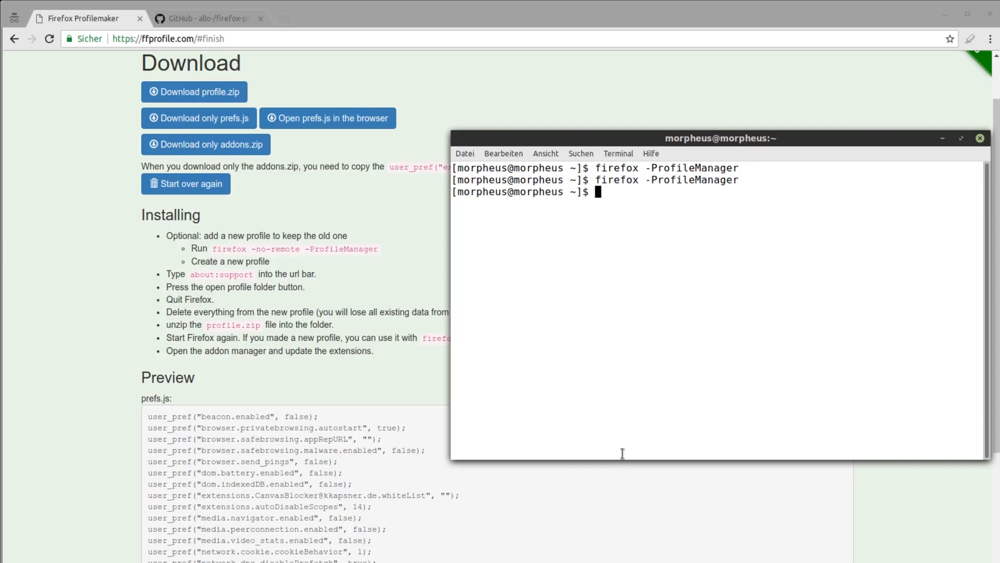
Switch to the file manager, view the profile folders in /home/morpheus/.mozilla/firefox, and close the window
{"action": "key", "text": "alt+Tab"}
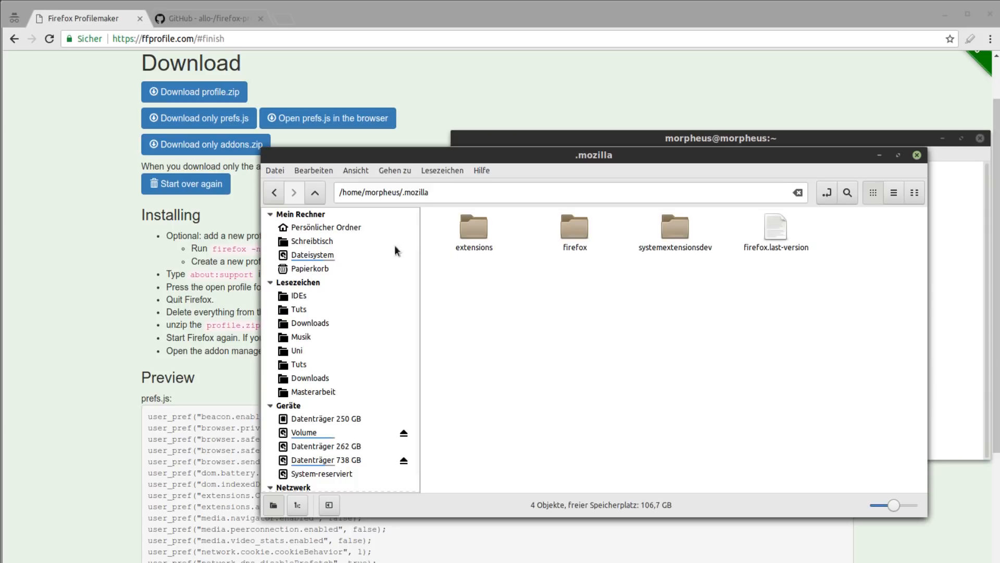
{"action": "left_click_drag", "start_coordinate": [342, 192], "coordinate": [437, 193]}
{"action": "left_click", "coordinate": [440, 193]}
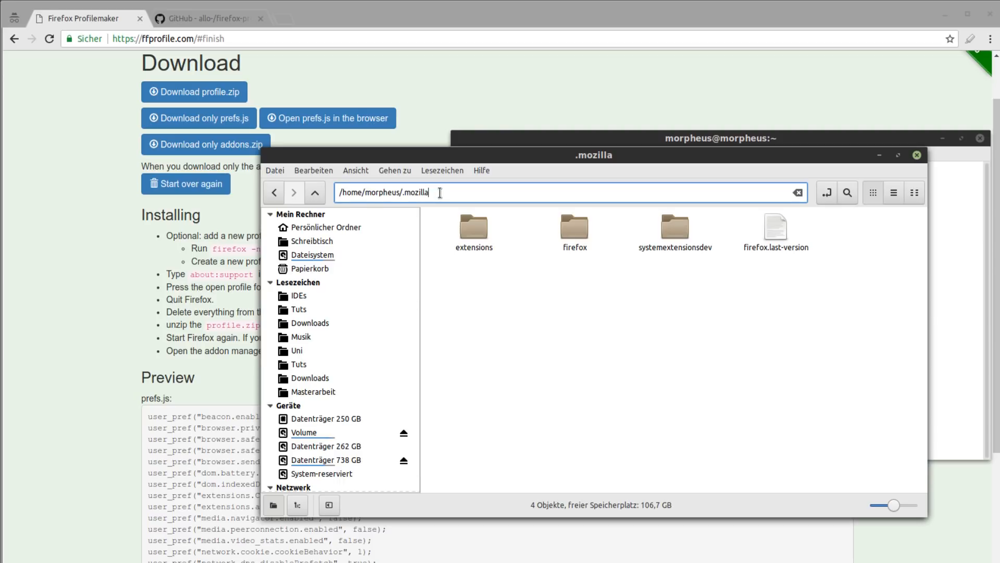
{"action": "left_click", "coordinate": [529, 355]}
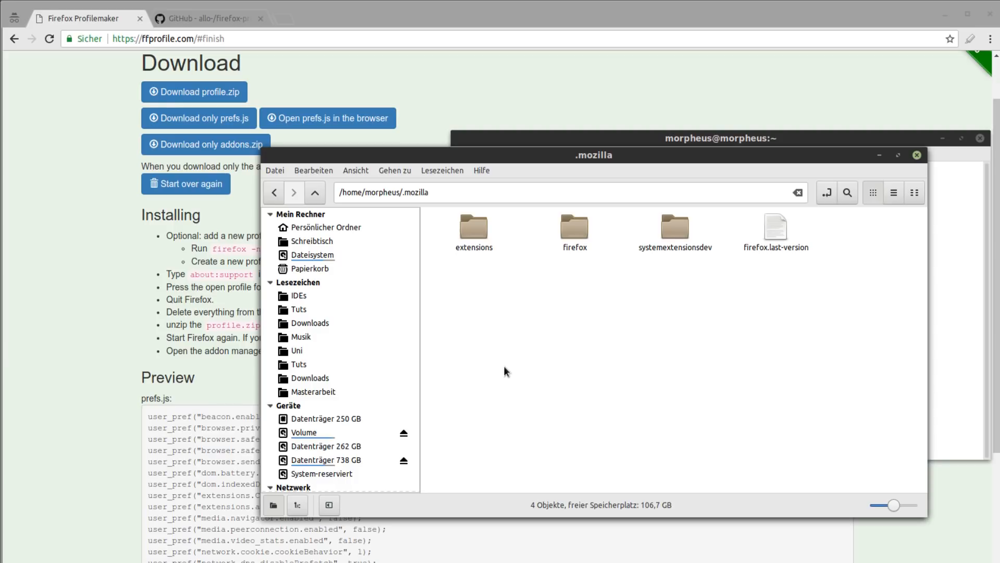
{"action": "left_click_drag", "start_coordinate": [569, 158], "coordinate": [544, 137]}
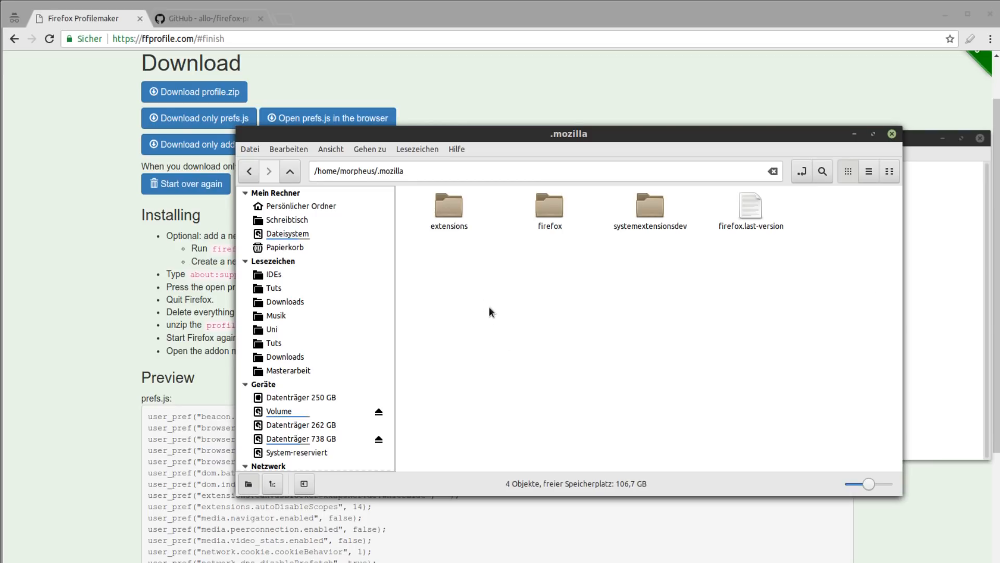
{"action": "double_click", "coordinate": [547, 210]}
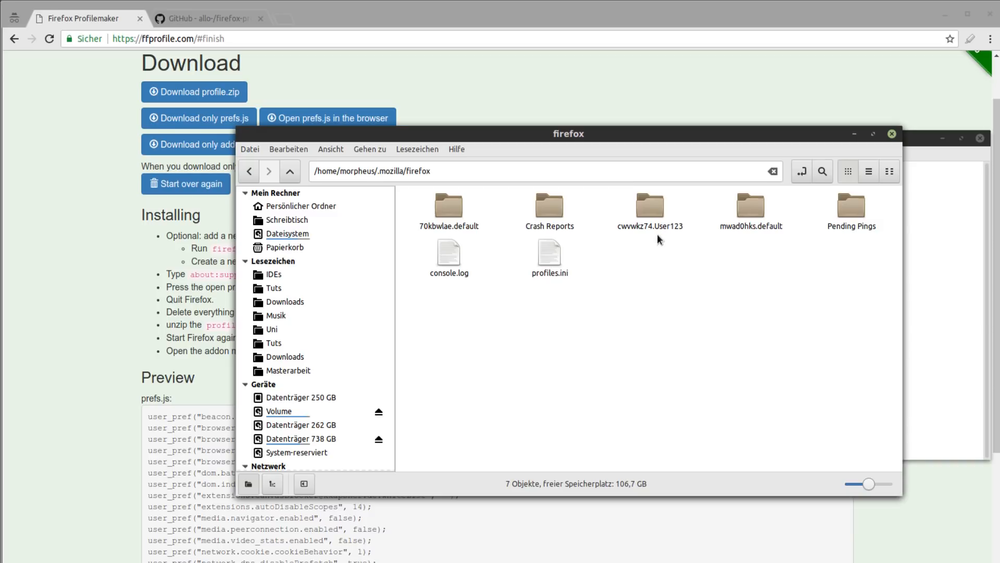
{"action": "left_click", "coordinate": [183, 97]}
{"action": "left_click", "coordinate": [891, 134]}
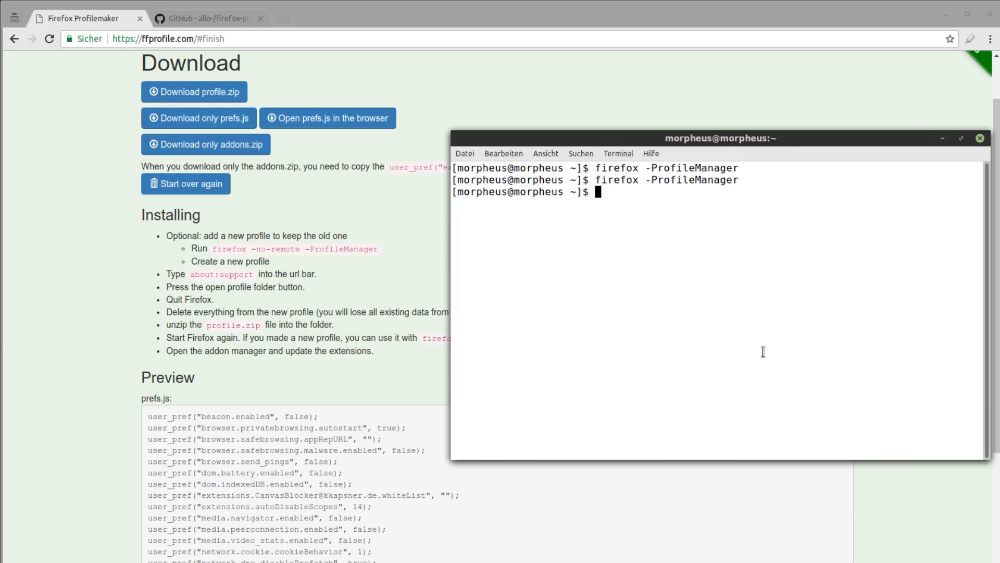
Reopen the Choose User Profile dialog with firefox -ProfileManager beside the profile.zip download, and exit it without starting Firefox
{"action": "key", "text": "Up"}
{"action": "key", "text": "Return"}
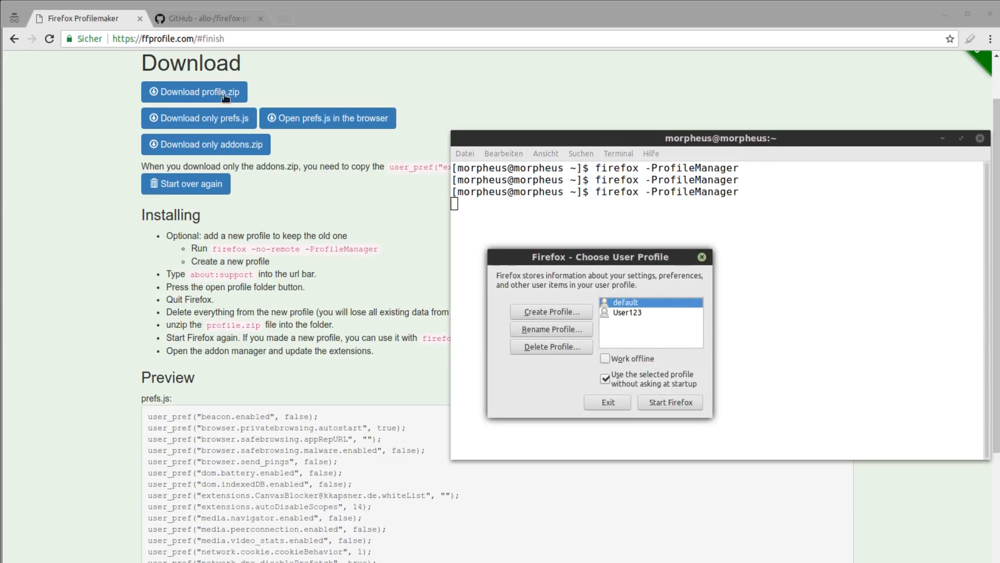
{"action": "left_click", "coordinate": [614, 405]}
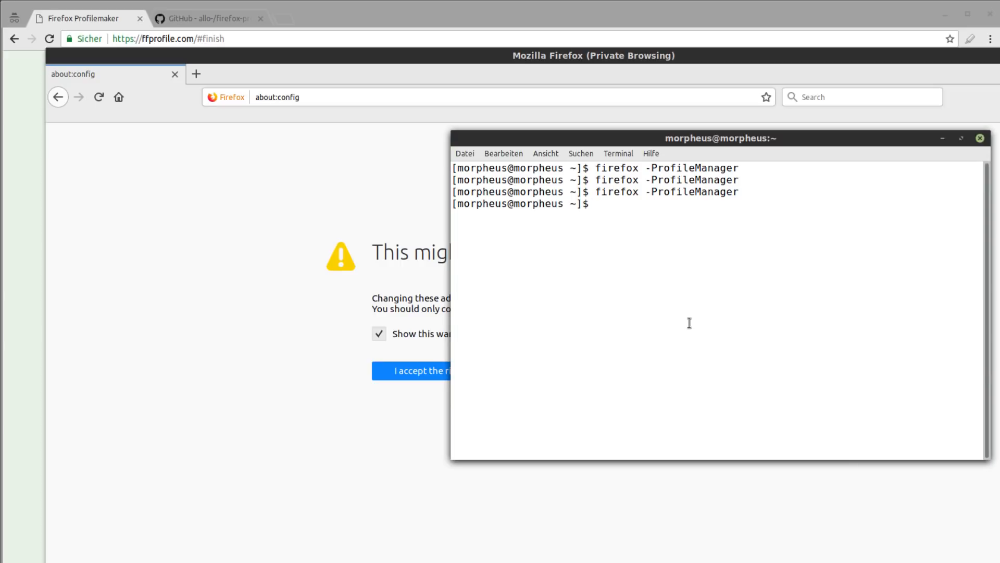
Switch to the Firefox window with about:config, accept the risk warning, and browse the full preference list
{"action": "left_click", "coordinate": [393, 69]}
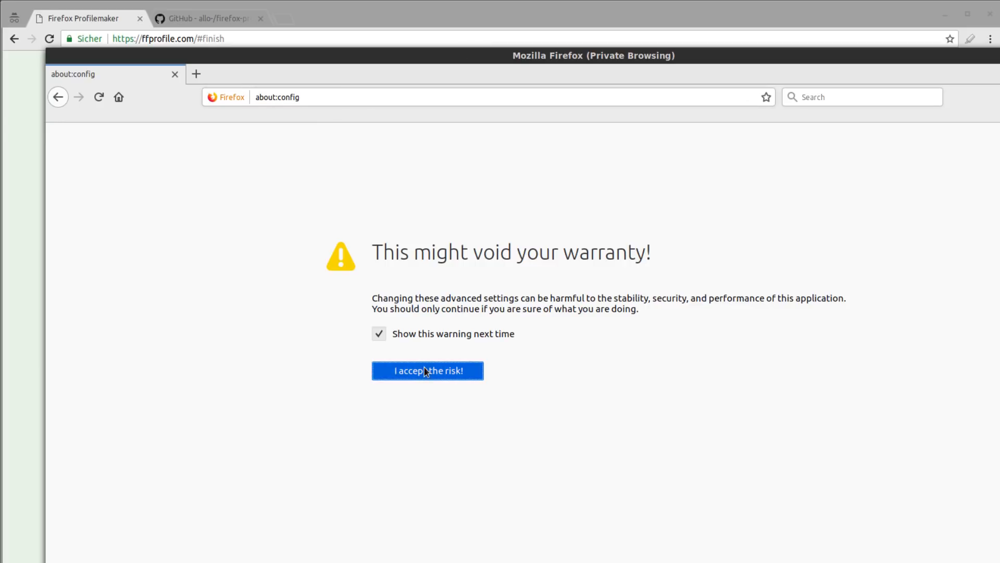
{"action": "left_click", "coordinate": [396, 376]}
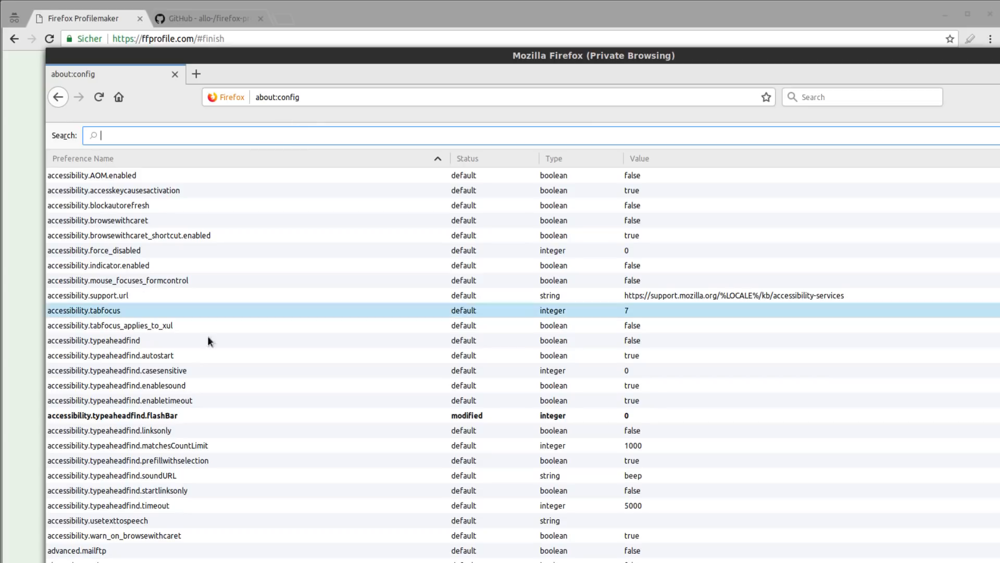
{"action": "scroll", "coordinate": [245, 292], "scroll_direction": "down", "scroll_amount": 5}
{"action": "scroll", "coordinate": [248, 309], "scroll_direction": "up", "scroll_amount": 5}
{"action": "scroll", "coordinate": [248, 308], "scroll_direction": "down", "scroll_amount": 8}
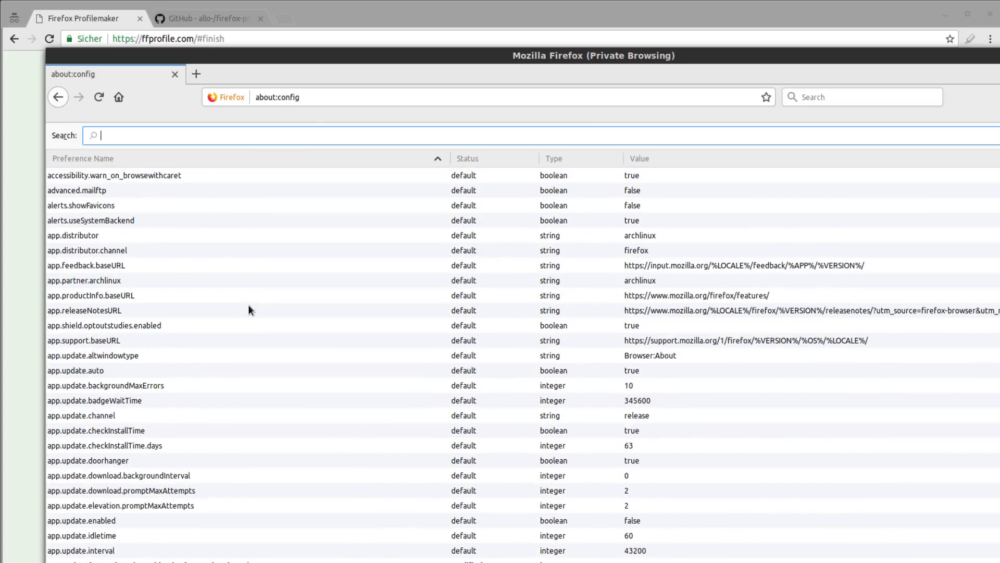
{"action": "scroll", "coordinate": [248, 307], "scroll_direction": "up", "scroll_amount": 8}
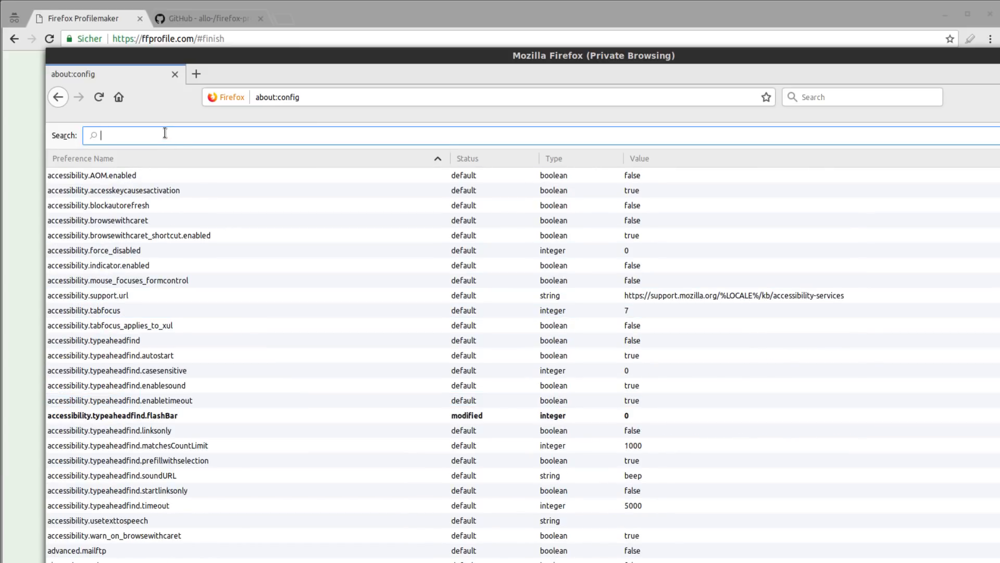
Filter the preferences by privacy, narrow the filter to privacy.first, and select privacy.firstparty.isolate
{"action": "type", "text": "privacy"}
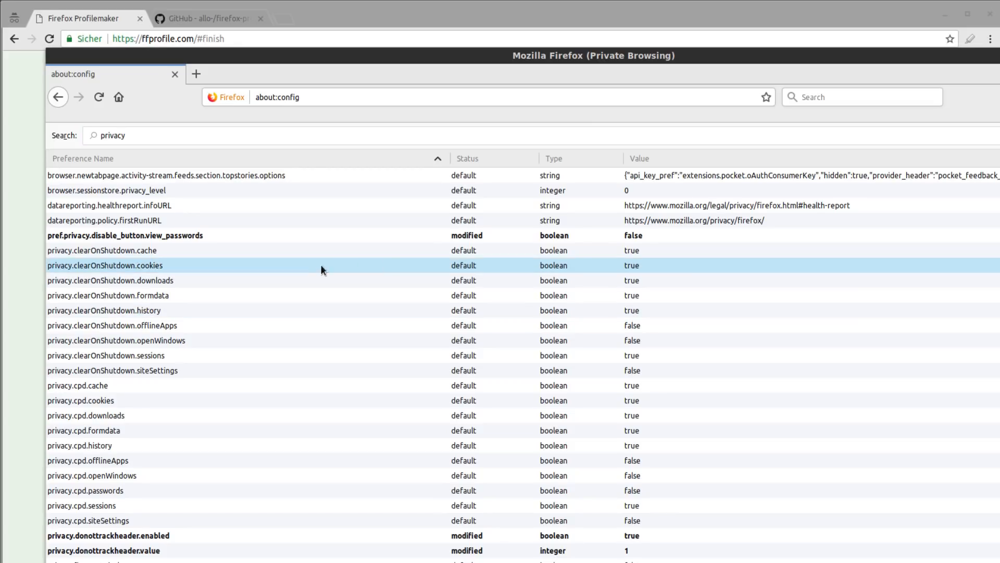
{"action": "scroll", "coordinate": [288, 308], "scroll_direction": "down", "scroll_amount": 4}
{"action": "scroll", "coordinate": [290, 310], "scroll_direction": "up", "scroll_amount": 4}
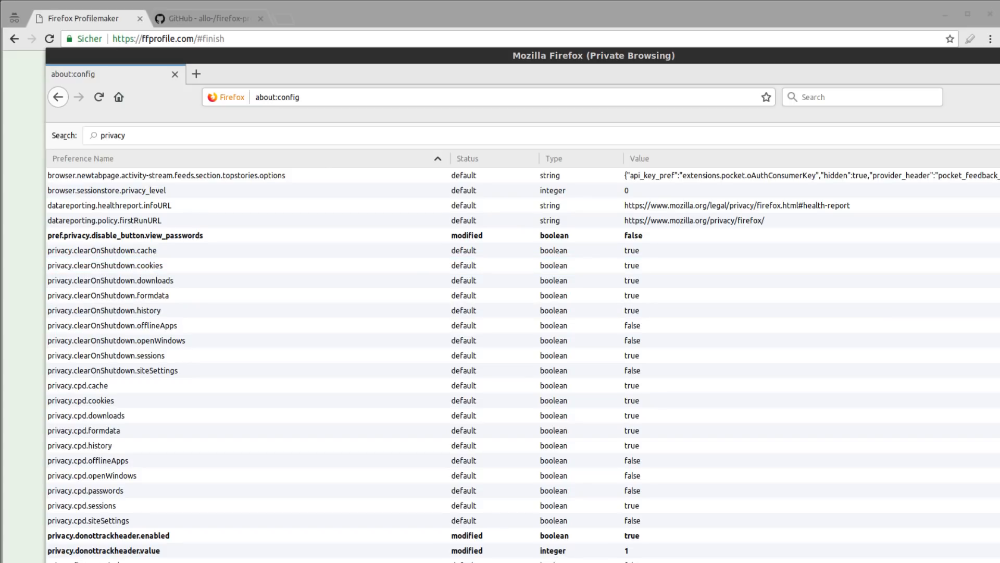
{"action": "left_click", "coordinate": [214, 137]}
{"action": "type", "text": ".first"}
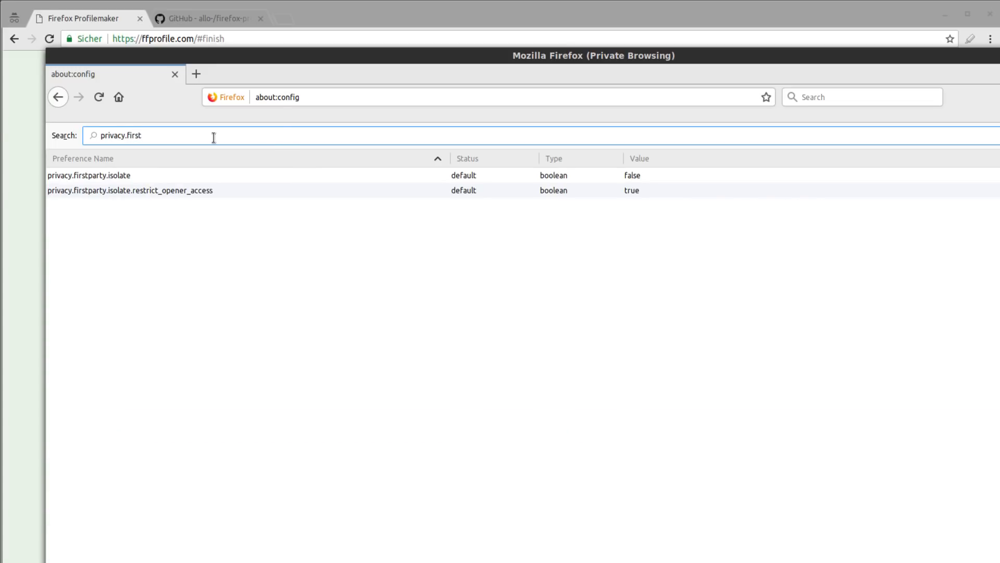
{"action": "left_click", "coordinate": [191, 177]}
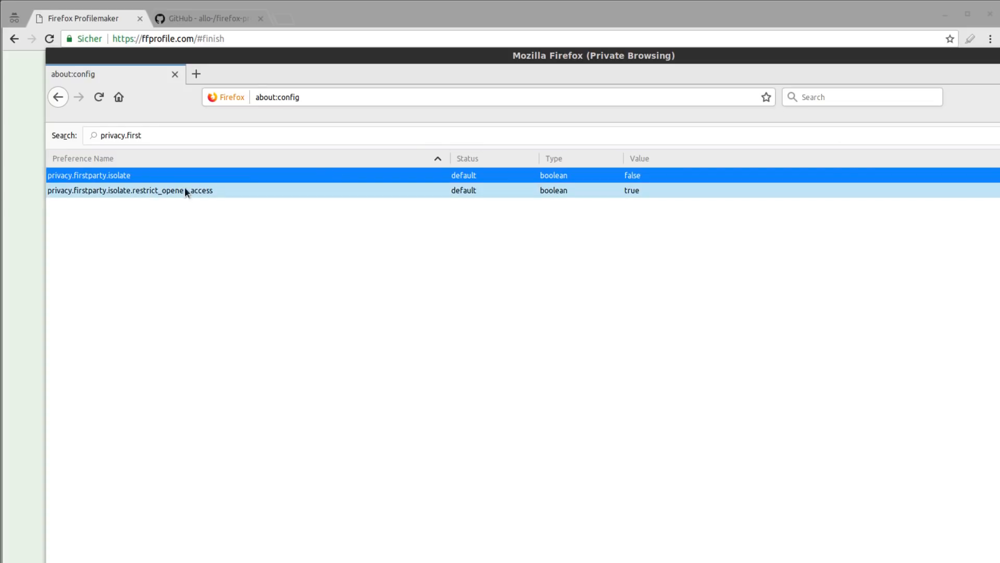
Switch to the Firefox Profilemaker page in the other browser, go back to its settings form, and review the resistFingerprinting and nearby options
{"action": "left_click", "coordinate": [276, 39]}
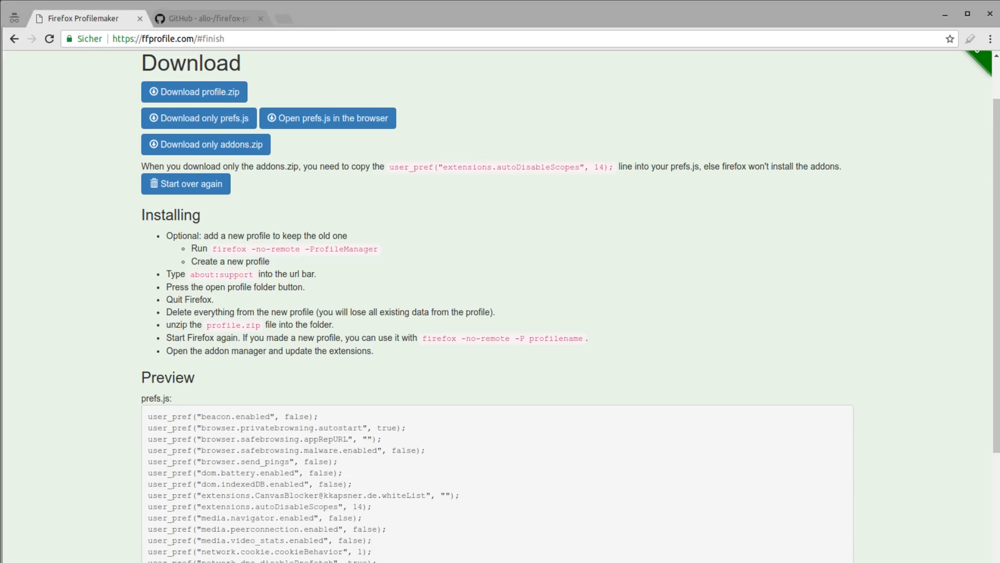
{"action": "left_click", "coordinate": [12, 40]}
{"action": "scroll", "coordinate": [357, 272], "scroll_direction": "up", "scroll_amount": 3}
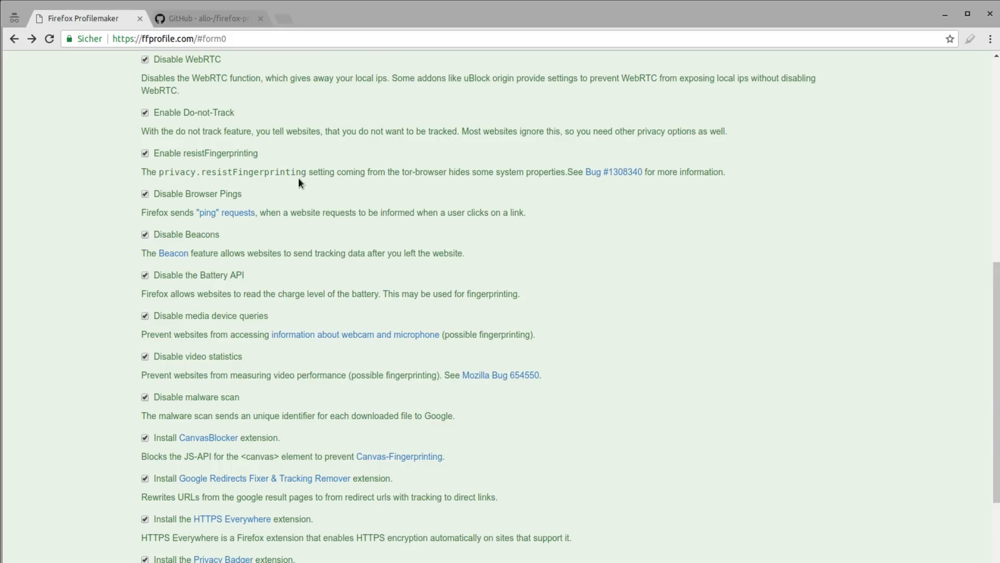
{"action": "scroll", "coordinate": [210, 283], "scroll_direction": "up", "scroll_amount": 2}
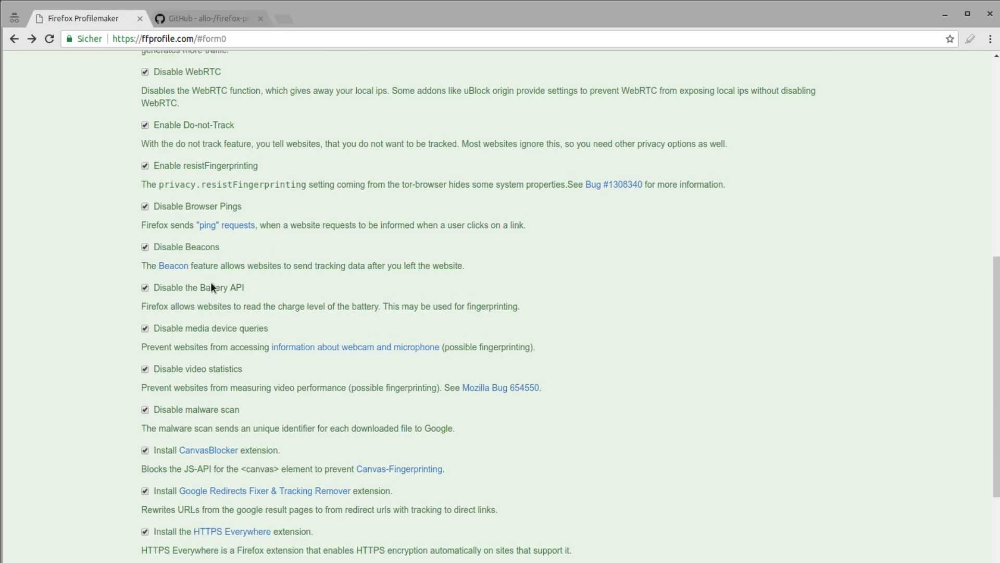
{"action": "left_click_drag", "start_coordinate": [183, 253], "coordinate": [260, 255]}
Return to about:config in Firefox, filter for privacy.resist, and set privacy.resistFingerprinting to true
{"action": "key", "text": "alt+Tab"}
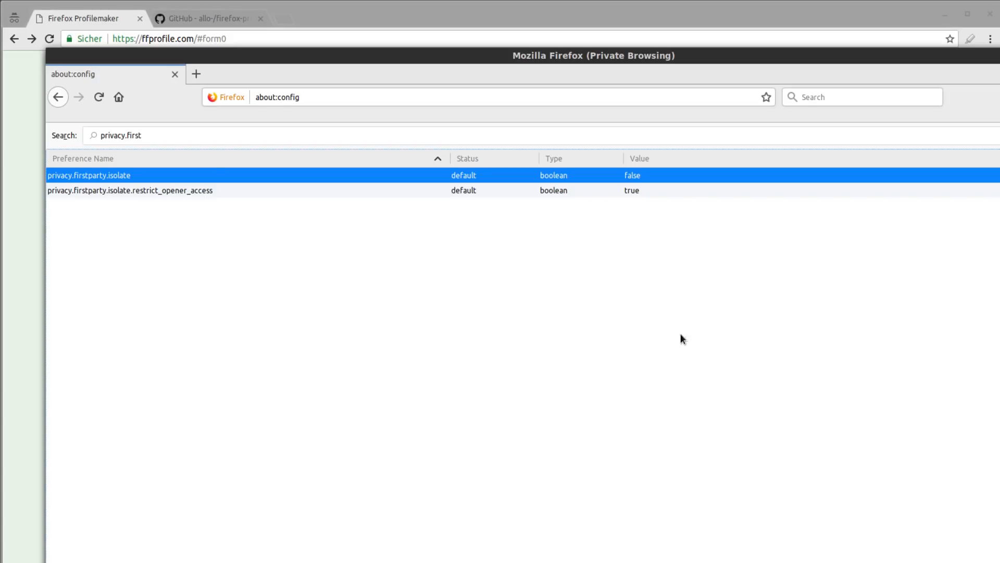
{"action": "left_click_drag", "start_coordinate": [127, 135], "coordinate": [192, 134]}
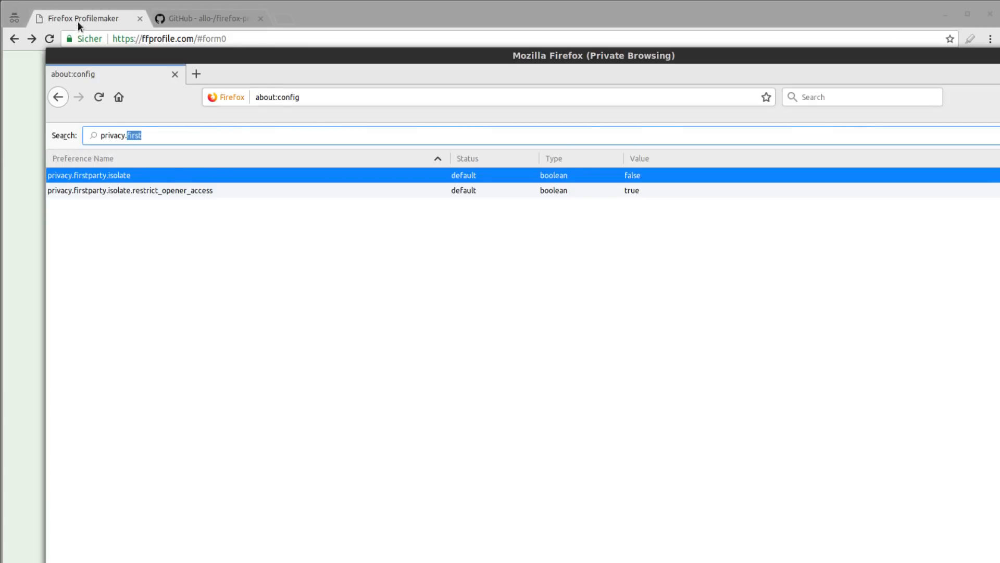
{"action": "type", "text": "resist"}
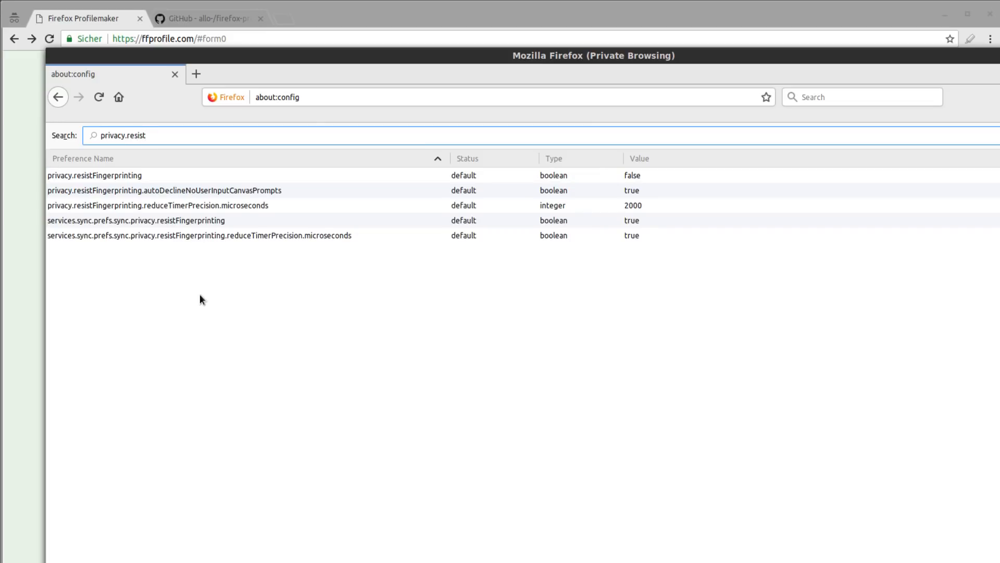
{"action": "left_click", "coordinate": [166, 174]}
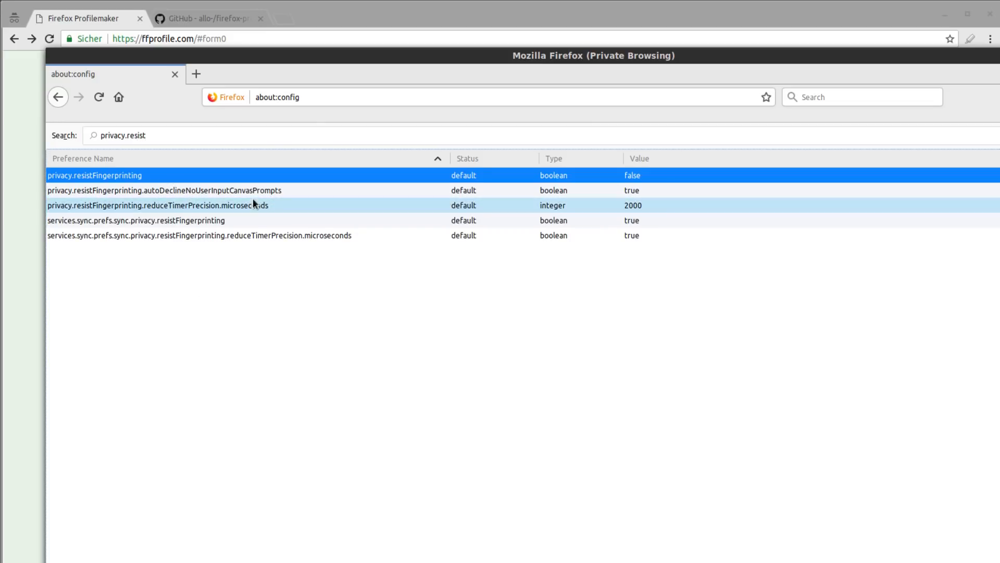
{"action": "double_click", "coordinate": [633, 176]}
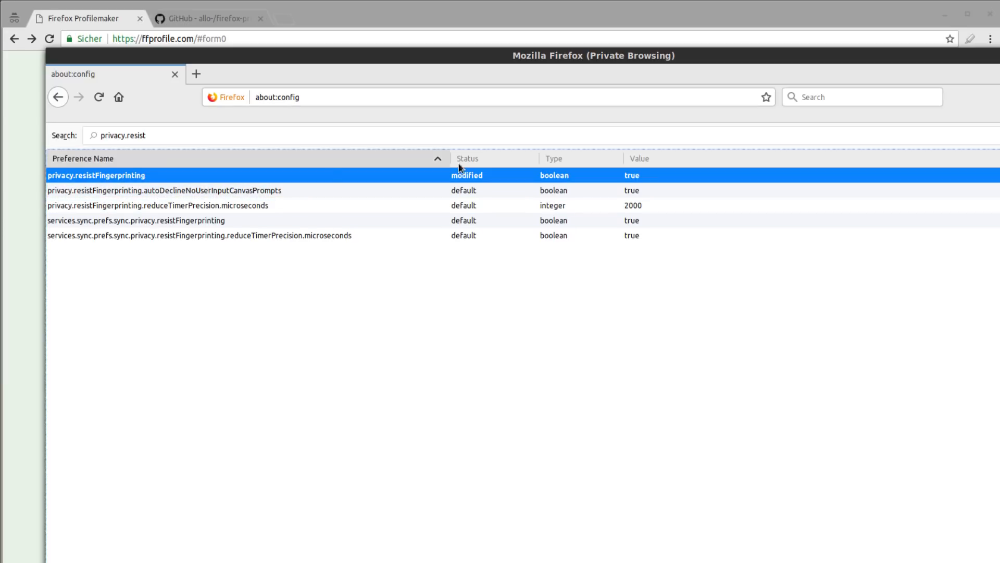
{"action": "left_click", "coordinate": [196, 193]}
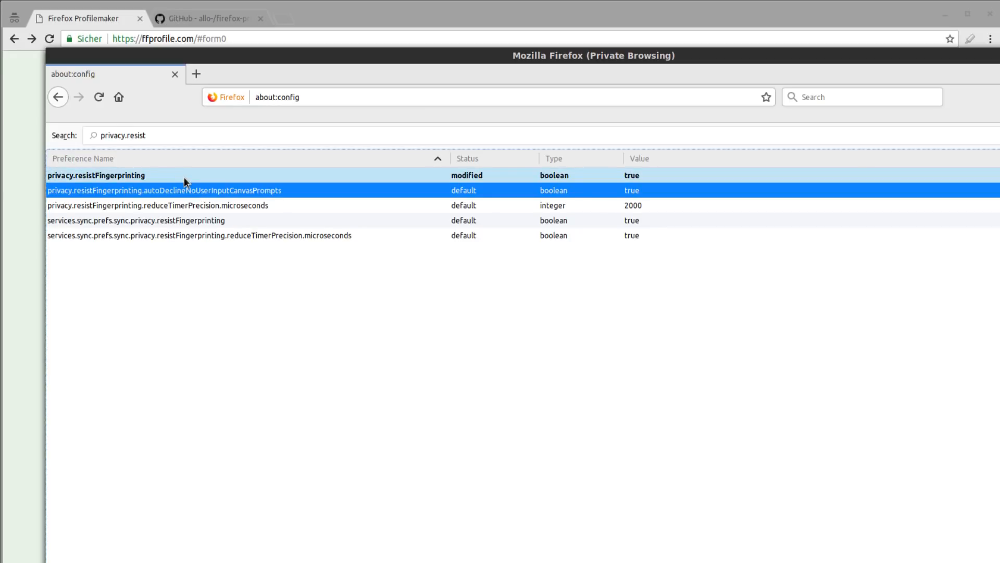
{"action": "left_click", "coordinate": [172, 176]}
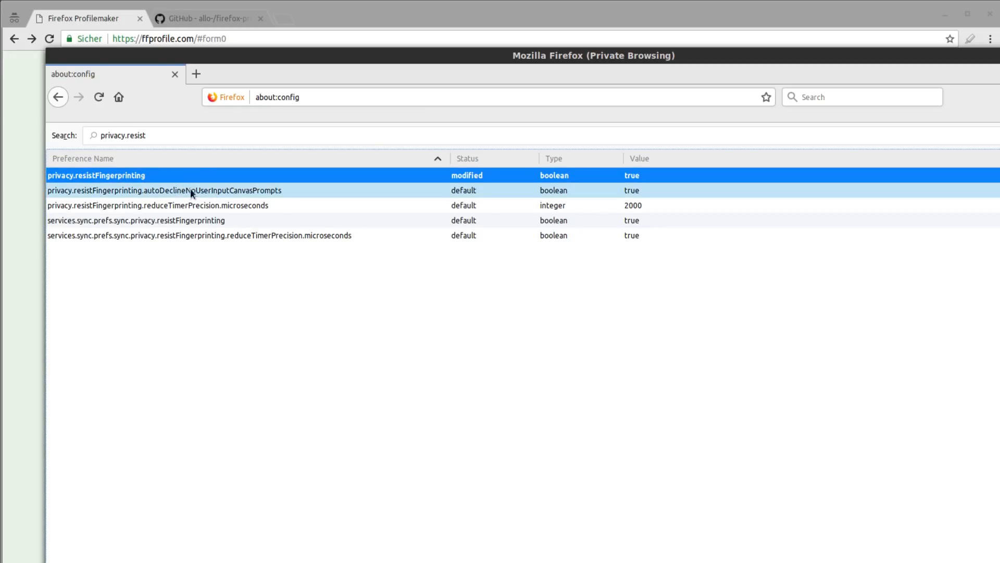
Filter the preferences for geo.en and set geo.enabled to false
{"action": "left_click", "coordinate": [193, 134]}
{"action": "double_click", "coordinate": [193, 135]}
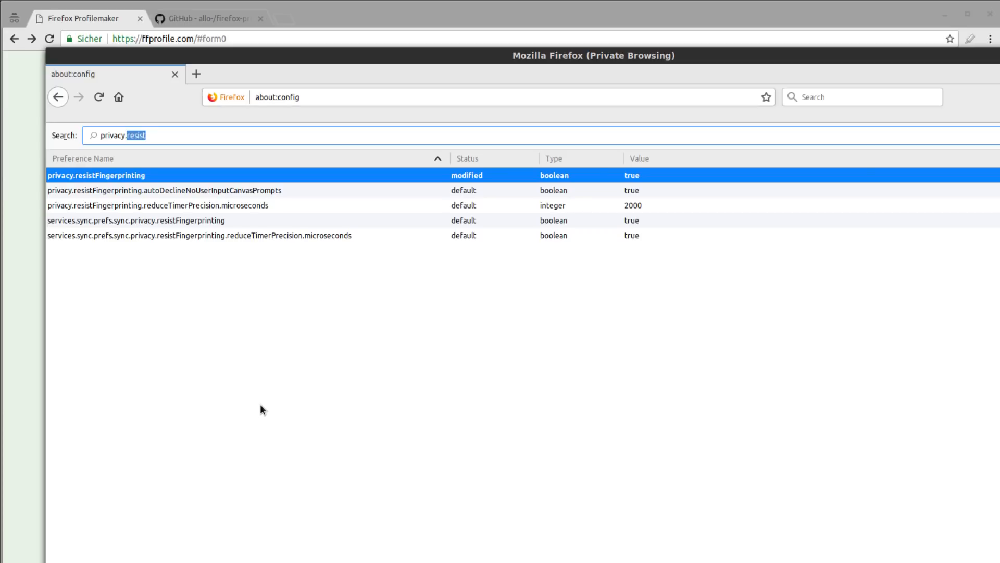
{"action": "key", "text": "ctrl+a"}
{"action": "type", "text": "geo.en"}
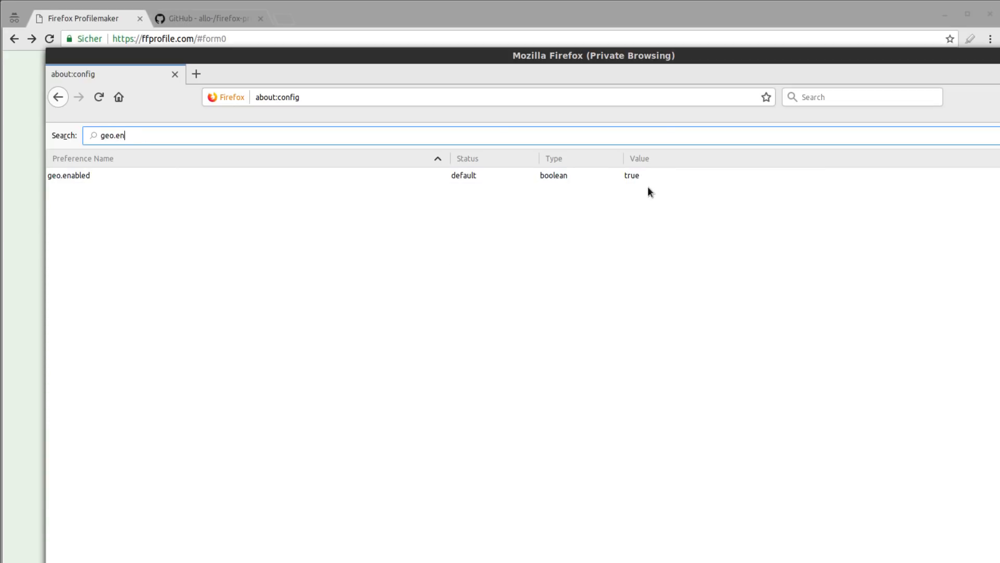
{"action": "left_click", "coordinate": [635, 175]}
{"action": "double_click", "coordinate": [635, 174]}
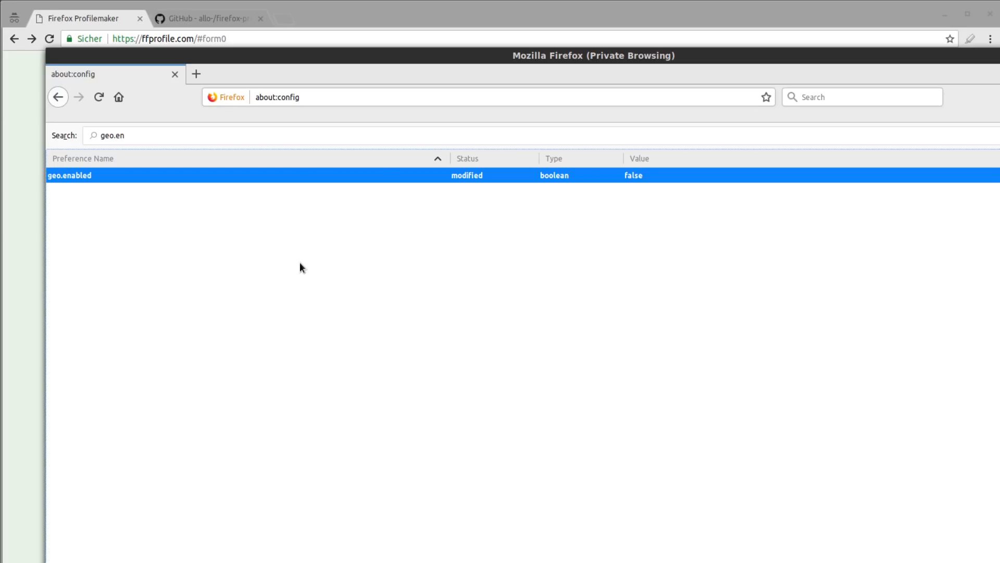
Filter the preferences for dom.batt and set dom.battery.enabled to false
{"action": "left_click", "coordinate": [264, 136]}
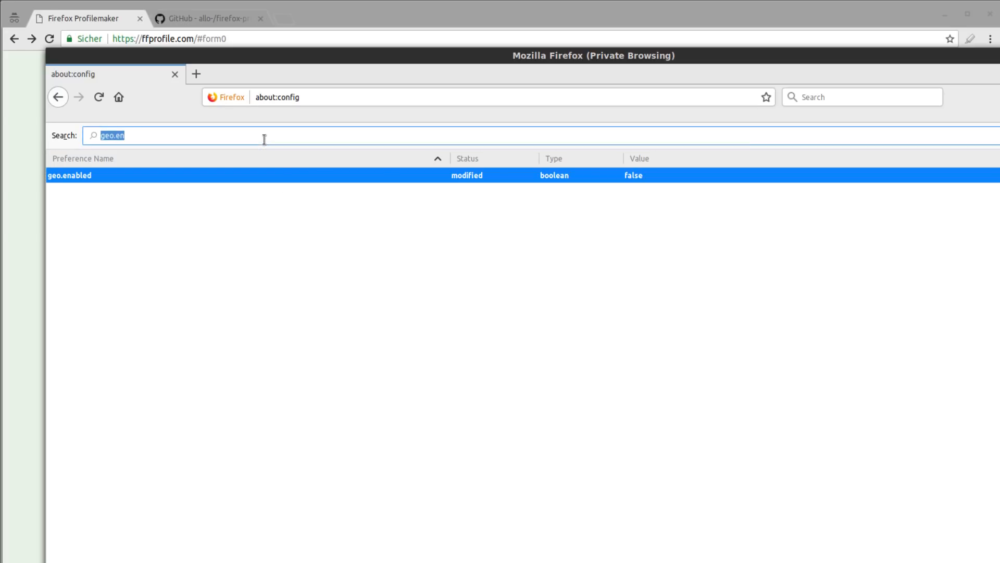
{"action": "type", "text": "dom.batt"}
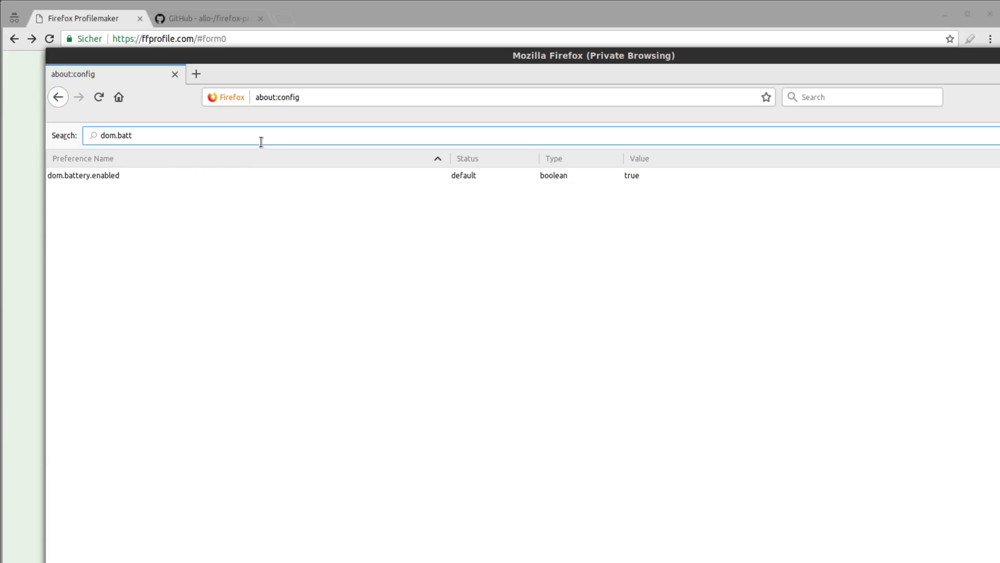
{"action": "left_click", "coordinate": [148, 173]}
{"action": "double_click", "coordinate": [632, 177]}
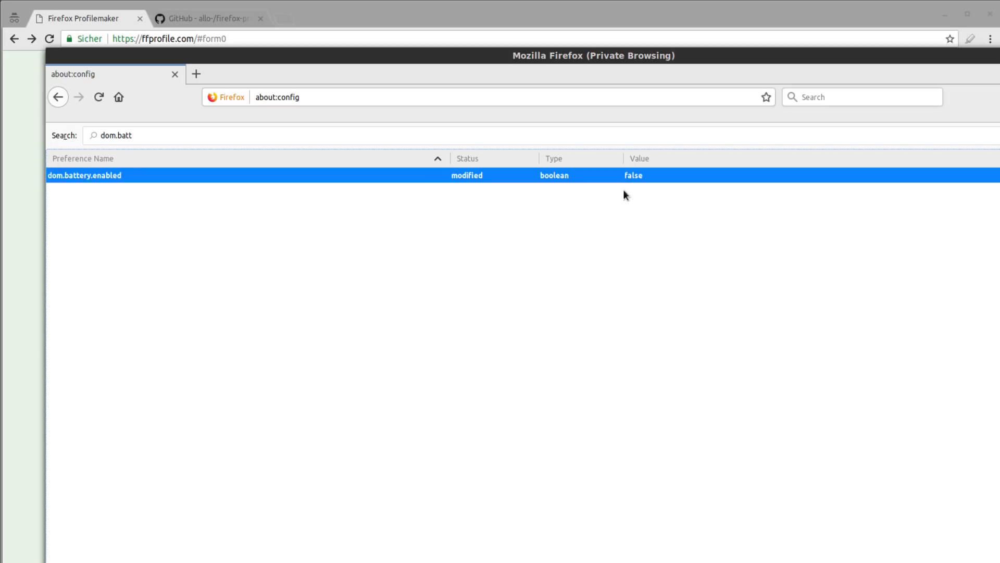
Filter the preferences for privacy.tracking to review the tracking protection settings
{"action": "left_click", "coordinate": [214, 131]}
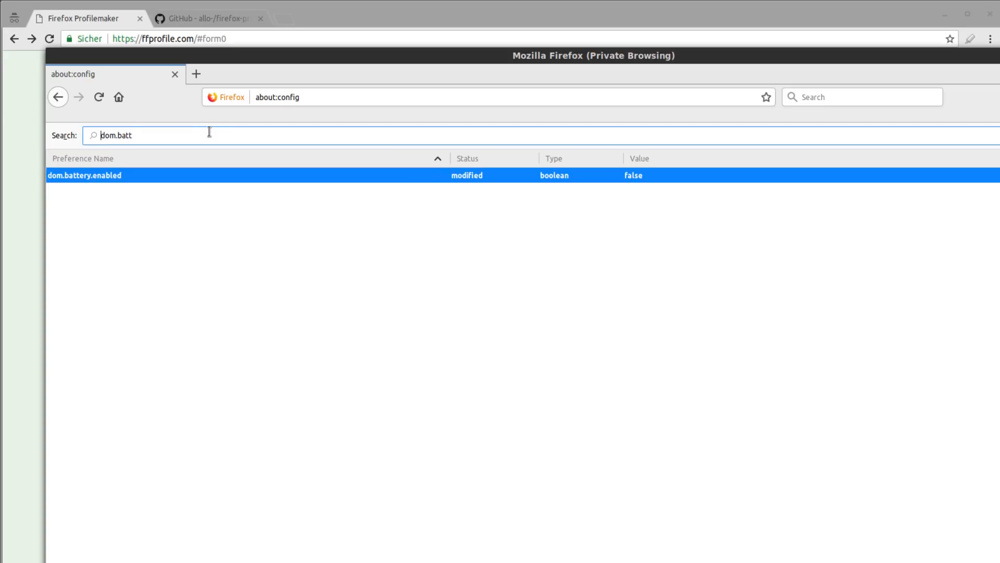
{"action": "triple_click", "coordinate": [210, 132]}
{"action": "type", "text": "privacy.tracking"}
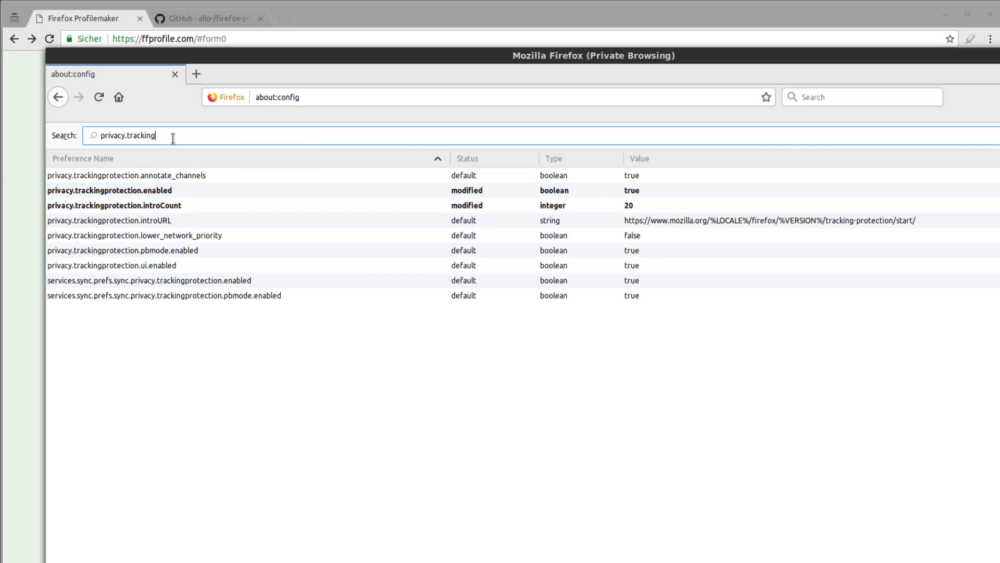
{"action": "key", "text": "super"}
{"action": "key", "text": "Escape"}
Filter the preferences for dom.event.cli and set dom.event.clipboardevents.enabled to false
{"action": "key", "text": "ctrl+a"}
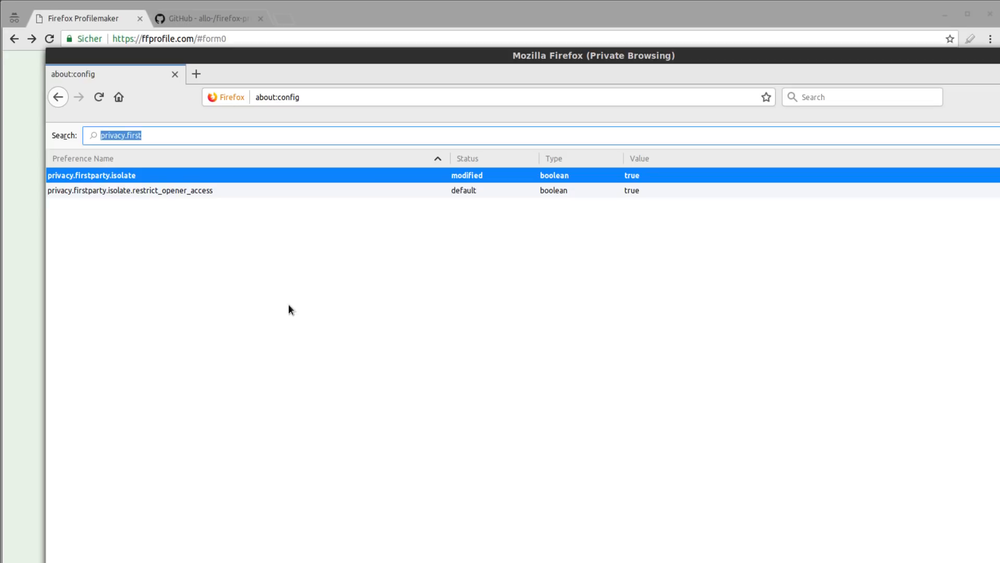
{"action": "type", "text": "dom."}
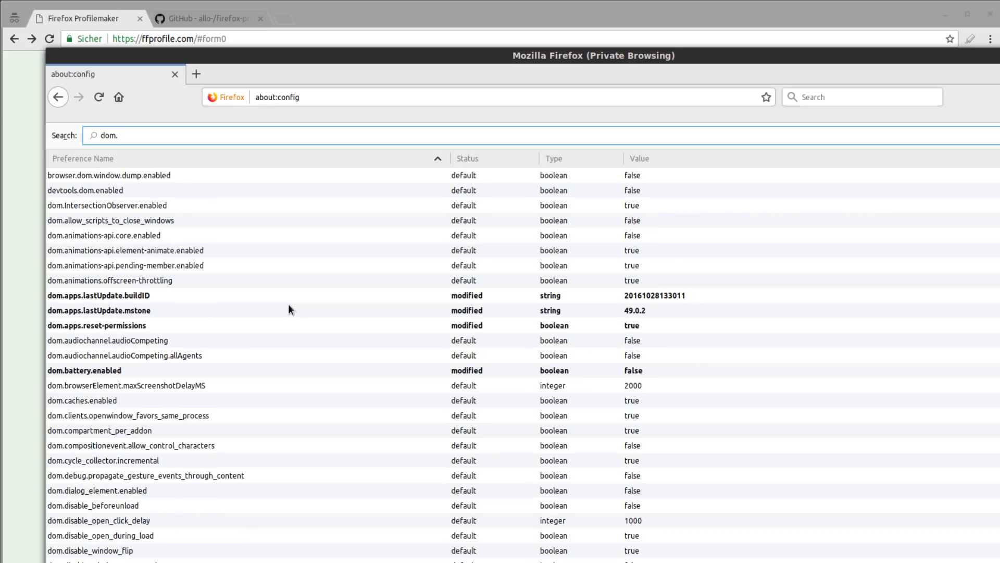
{"action": "type", "text": "even"}
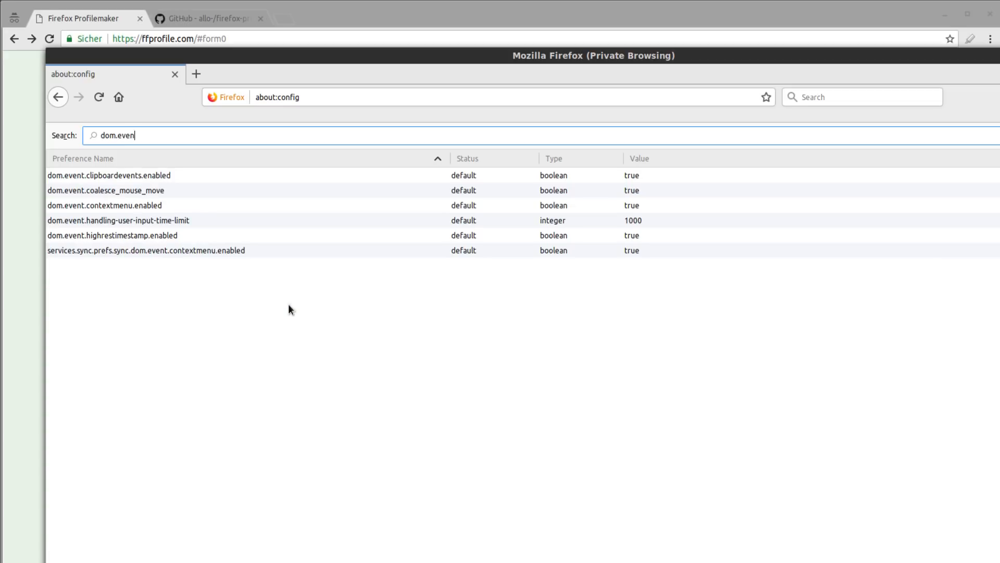
{"action": "type", "text": "t.cli"}
{"action": "left_click", "coordinate": [638, 180]}
{"action": "double_click", "coordinate": [635, 179]}
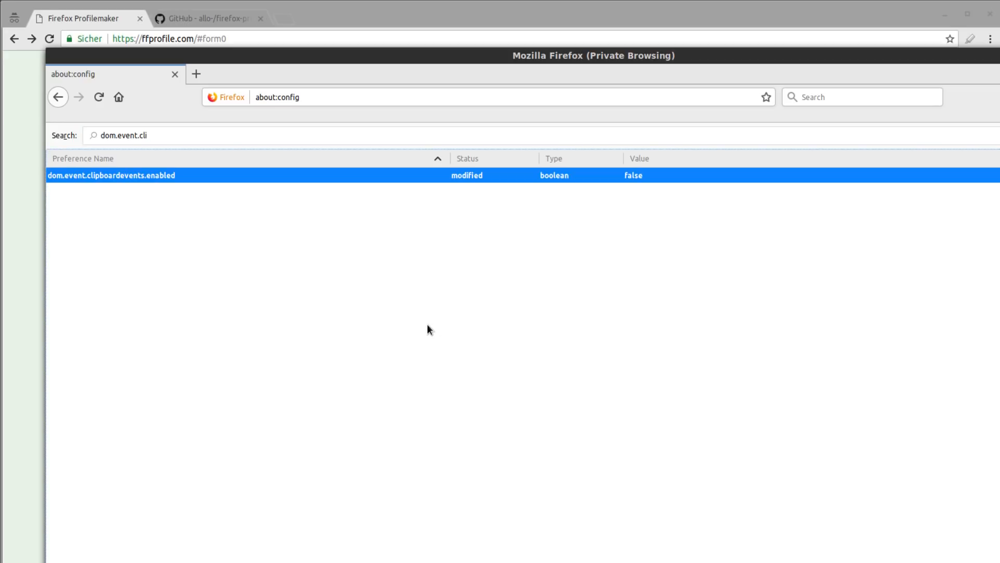
Filter the preferences for browser.safebrowsing.mal and set browser.safebrowsing.malware.enabled to false
{"action": "left_click", "coordinate": [172, 139]}
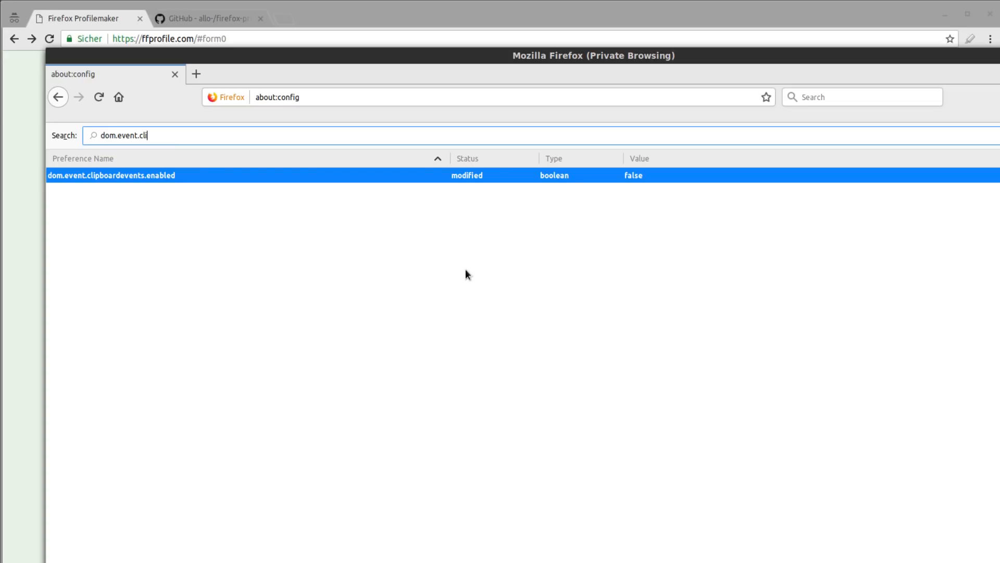
{"action": "key", "text": "ctrl+a"}
{"action": "type", "text": "browser"}
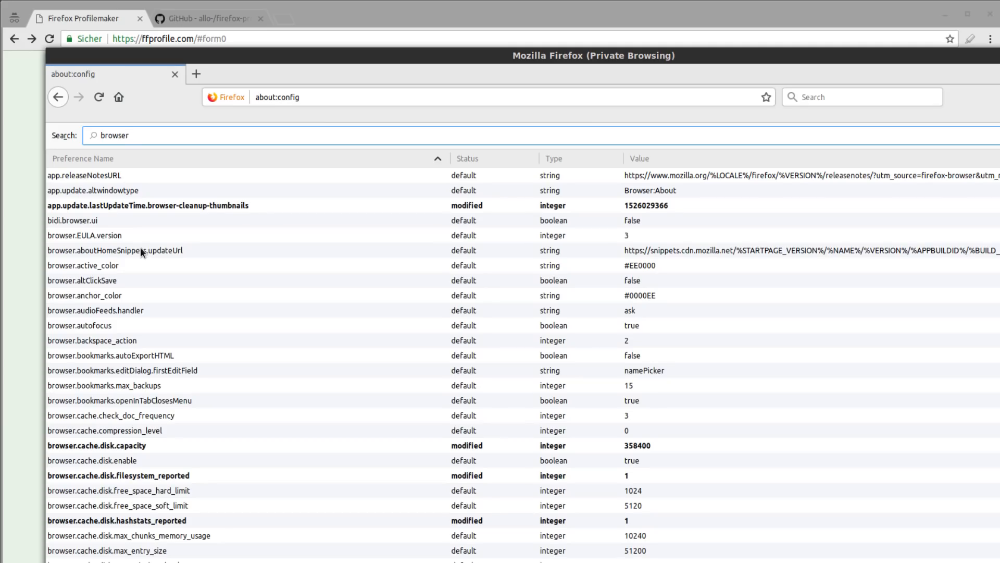
{"action": "type", "text": ".safebrow"}
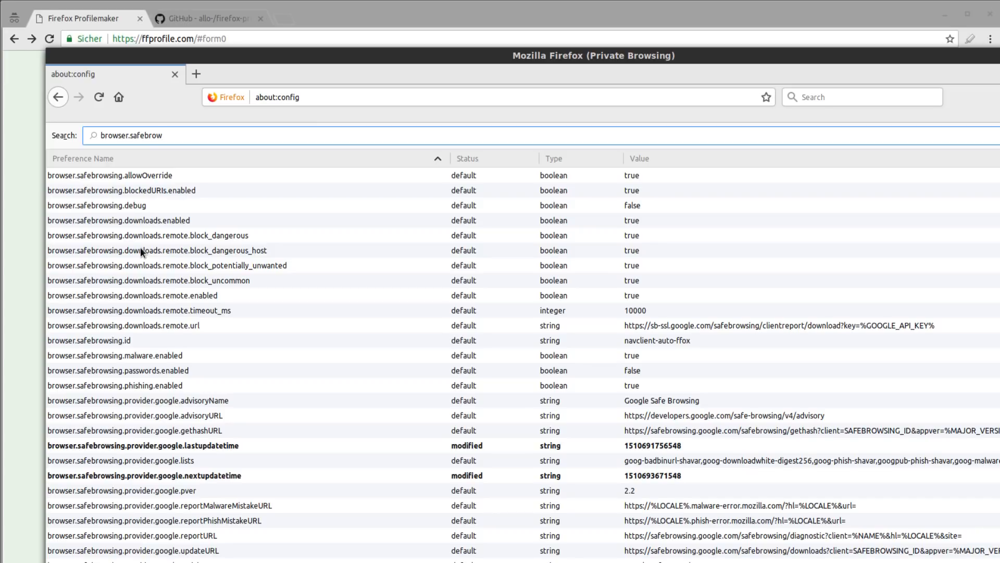
{"action": "type", "text": "sing.mal"}
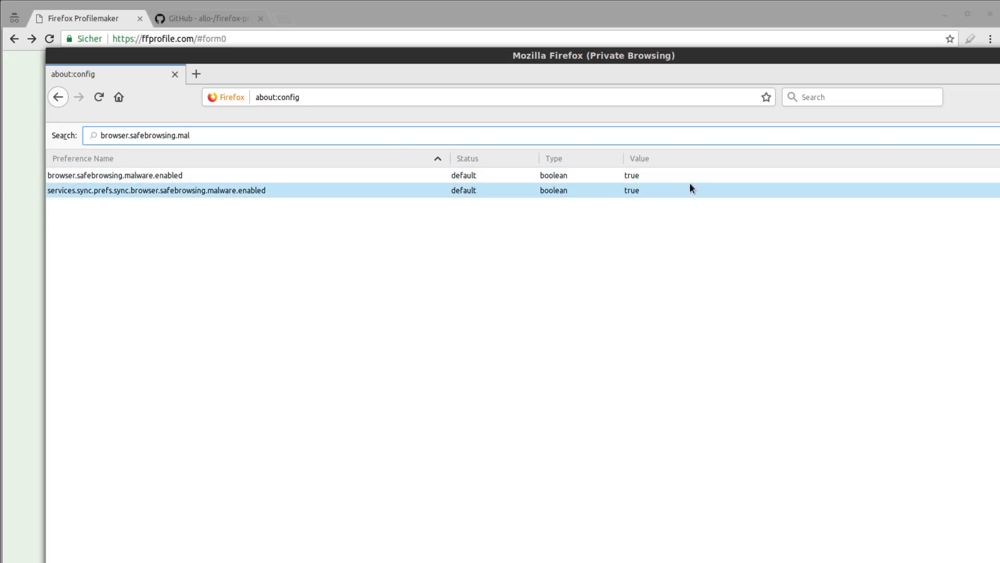
{"action": "double_click", "coordinate": [670, 175]}
Change the preference filter to browser.safebrowsing.b to look up the blocked URIs setting
{"action": "triple_click", "coordinate": [316, 137]}
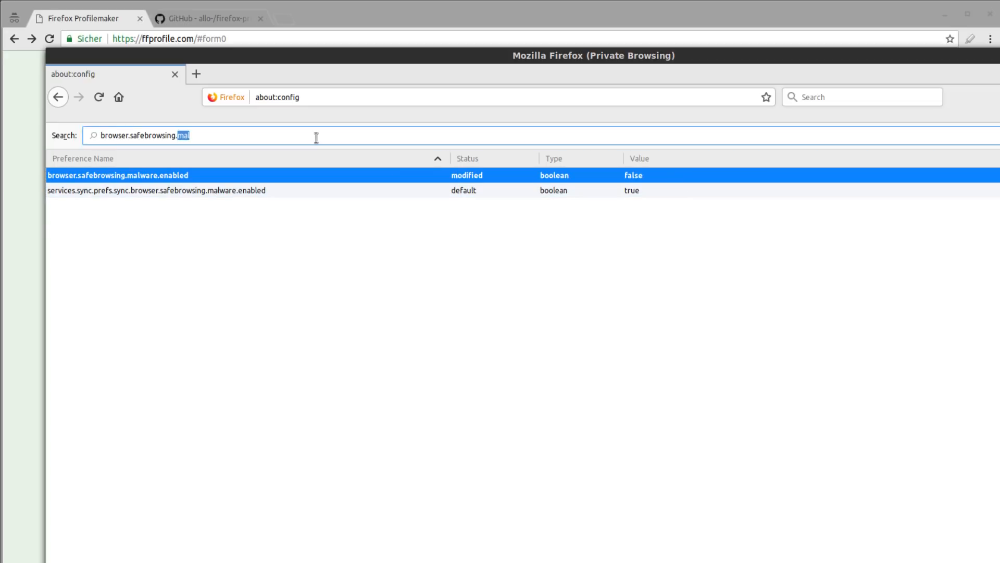
{"action": "left_click", "coordinate": [275, 137]}
{"action": "key", "text": "ctrl+shift+Left"}
{"action": "key", "text": "BackSpace"}
{"action": "type", "text": "b"}
Change the preference filter to browser.send_ping to check the value of browser.send_pings
{"action": "key", "text": "ctrl+shift+Left"}
{"action": "key", "text": "ctrl+shift+Left"}
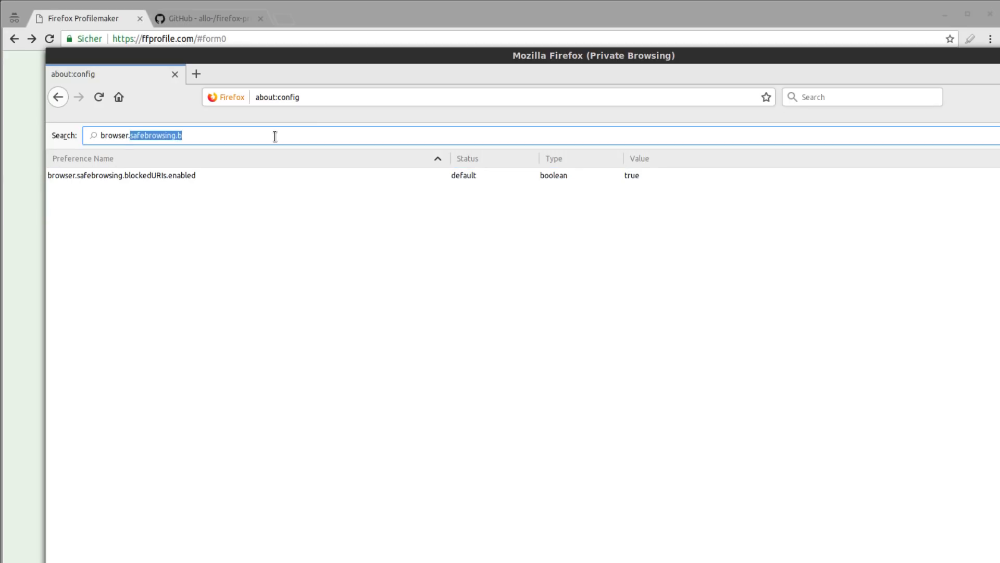
{"action": "type", "text": "sendpings"}
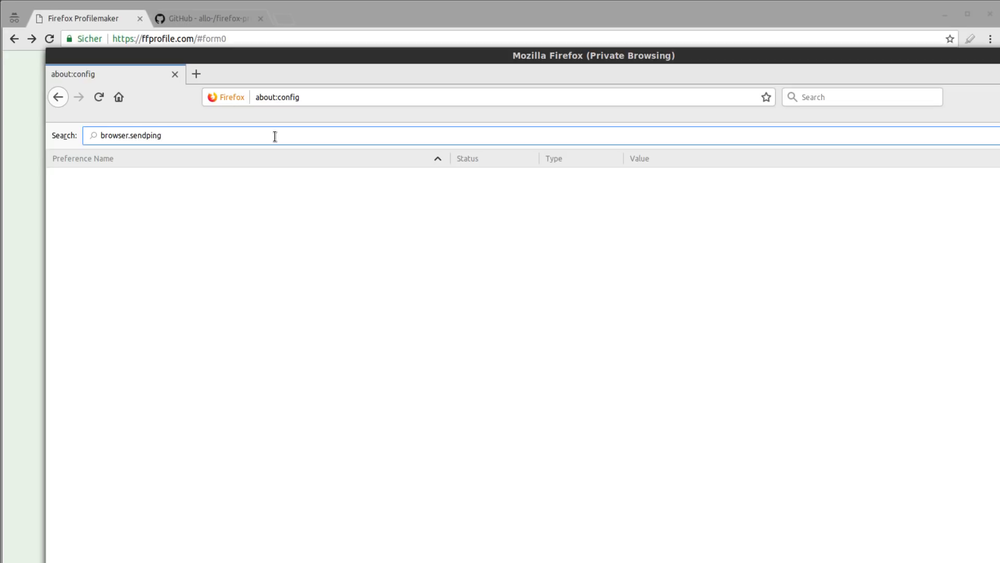
{"action": "key", "text": "ctrl+Left"}
{"action": "type", "text": "_"}
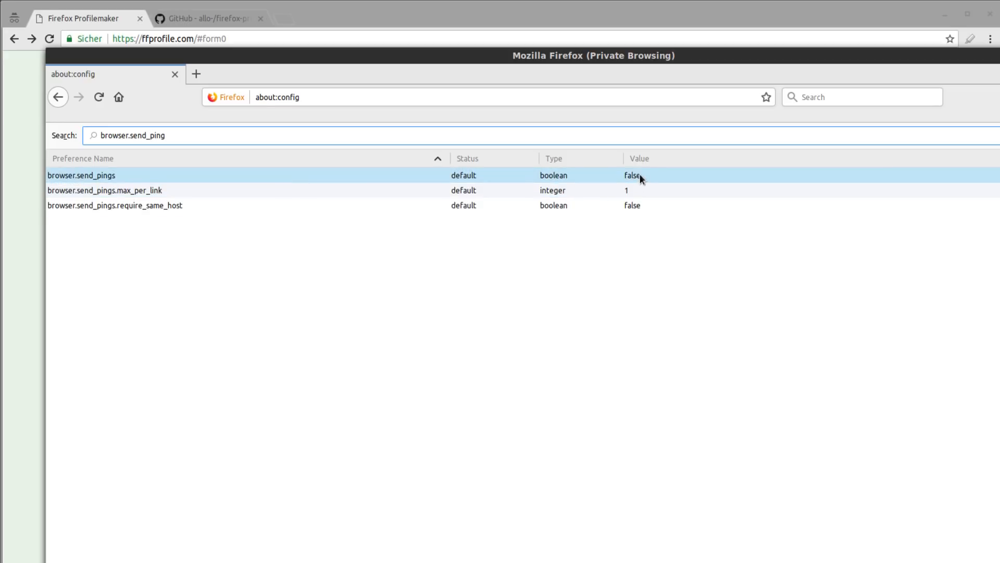
Filter the preferences for media.naviga and set media.navigator.enabled to false
{"action": "triple_click", "coordinate": [503, 134]}
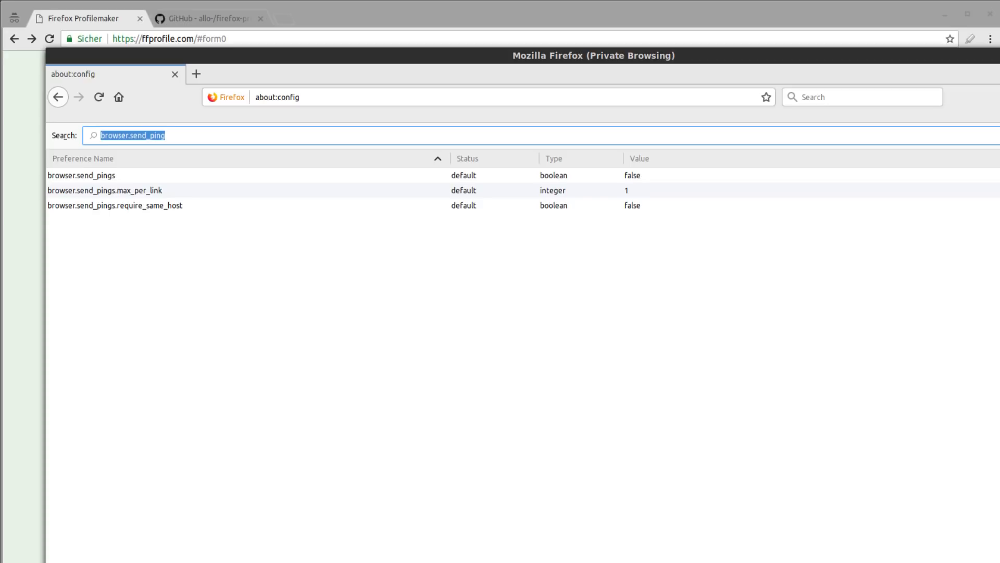
{"action": "triple_click", "coordinate": [436, 137]}
{"action": "type", "text": "media"}
{"action": "key", "text": "BackSpace"}
{"action": "key", "text": "BackSpace"}
{"action": "key", "text": "BackSpace"}
{"action": "key", "text": "BackSpace"}
{"action": "key", "text": "BackSpace"}
{"action": "type", "text": "media"}
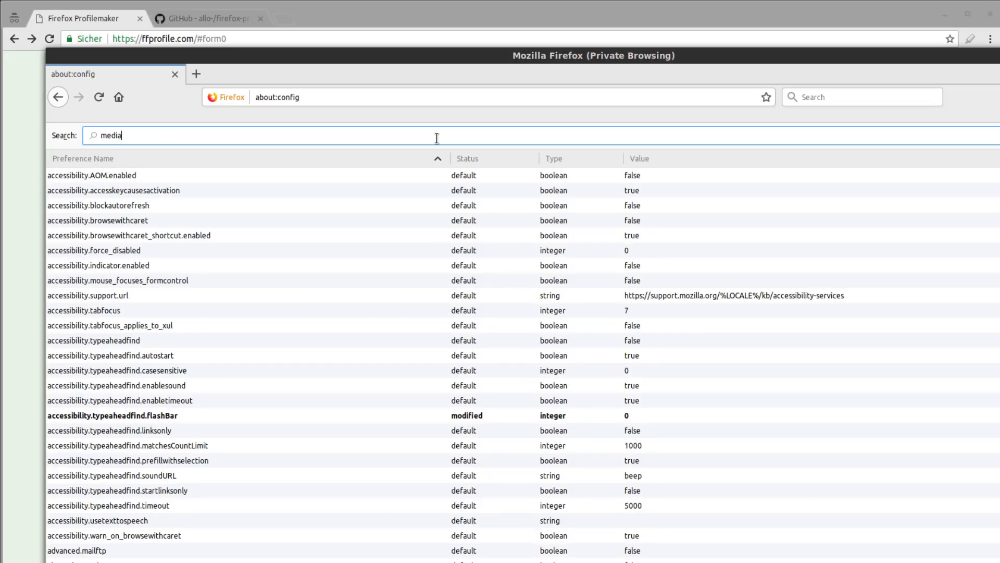
{"action": "type", "text": ".naviga"}
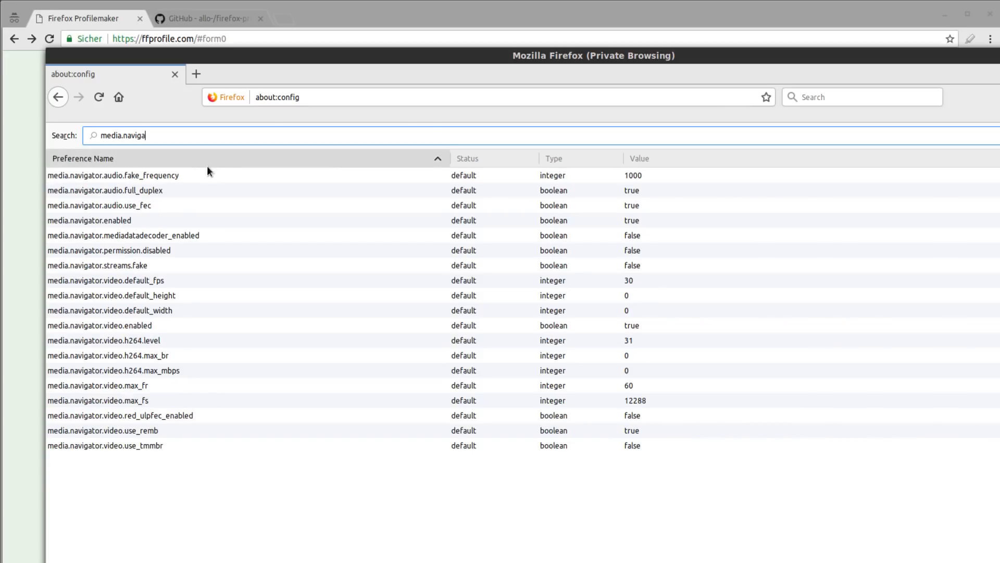
{"action": "left_click", "coordinate": [202, 175]}
{"action": "left_click", "coordinate": [202, 175]}
{"action": "left_click", "coordinate": [146, 190]}
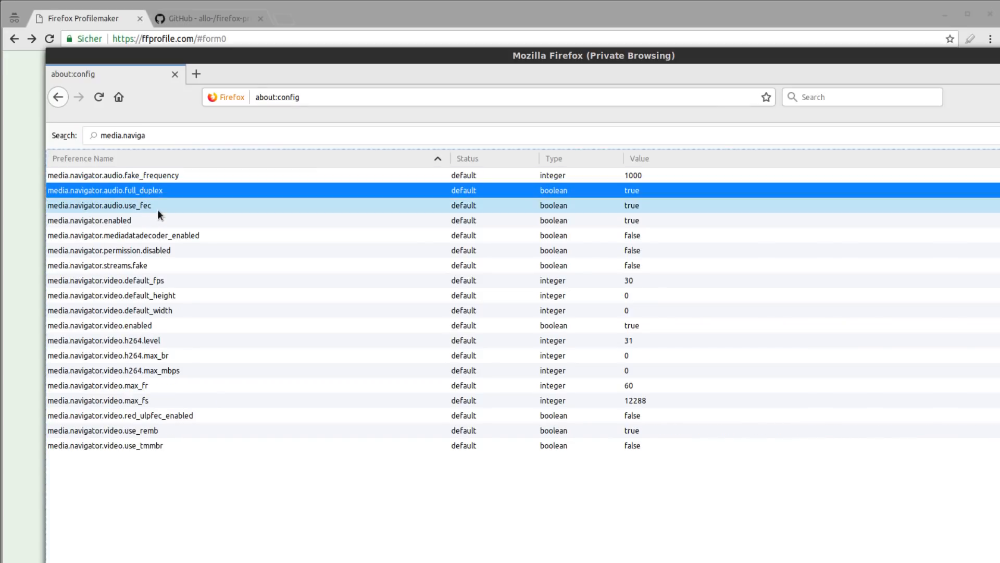
{"action": "left_click", "coordinate": [140, 222]}
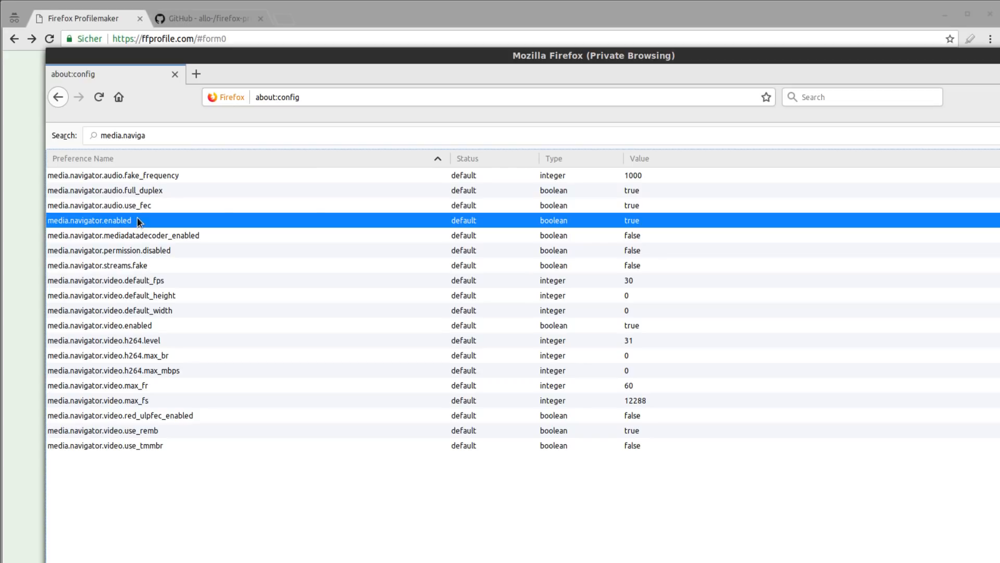
{"action": "double_click", "coordinate": [638, 219]}
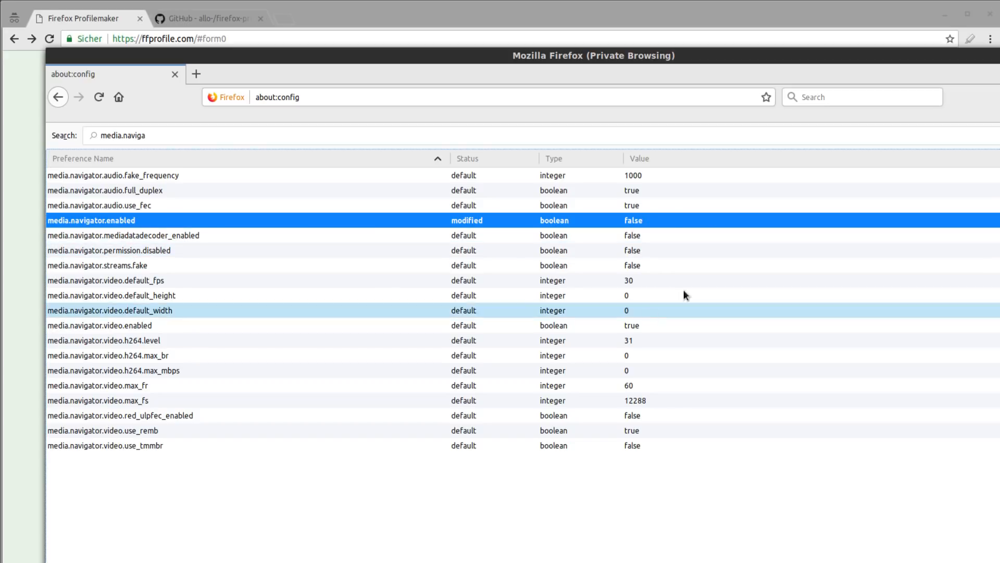
Filter the preferences for browser.safebrowsing.phis and set browser.safebrowsing.phishing.enabled to false
{"action": "left_click", "coordinate": [285, 136]}
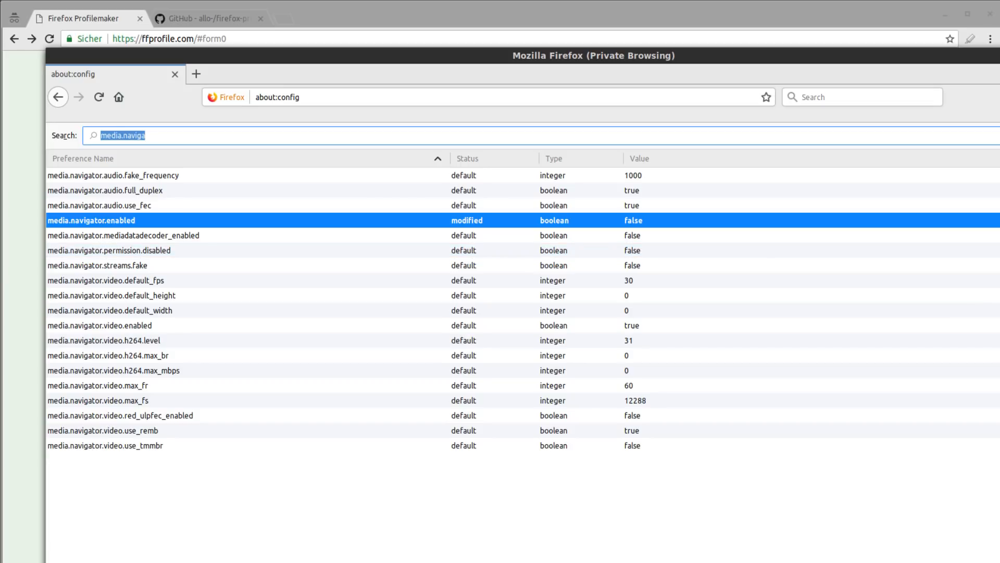
{"action": "left_click", "coordinate": [205, 136]}
{"action": "key", "text": "ctrl+a"}
{"action": "type", "text": "browser.safebrowsing."}
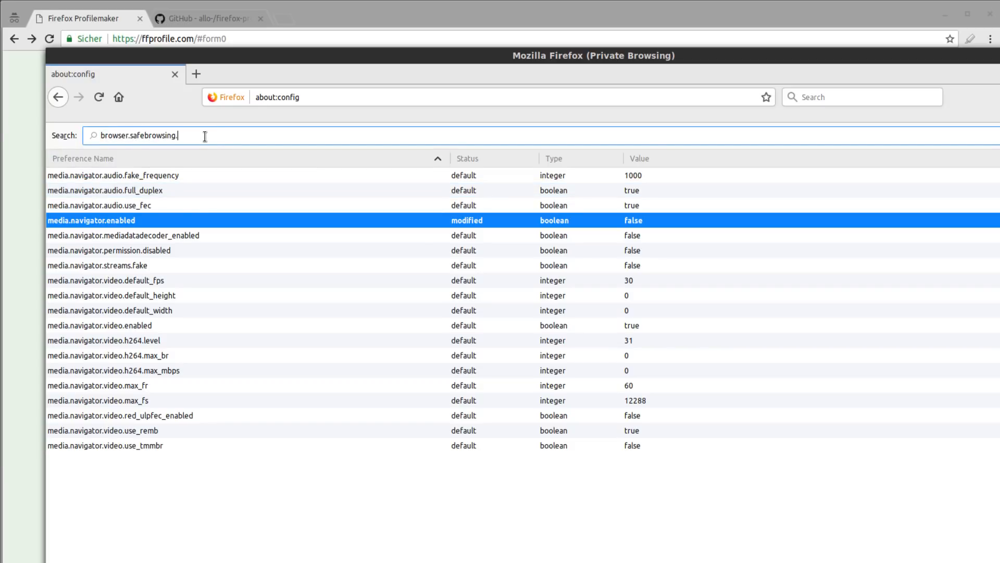
{"action": "type", "text": "phis"}
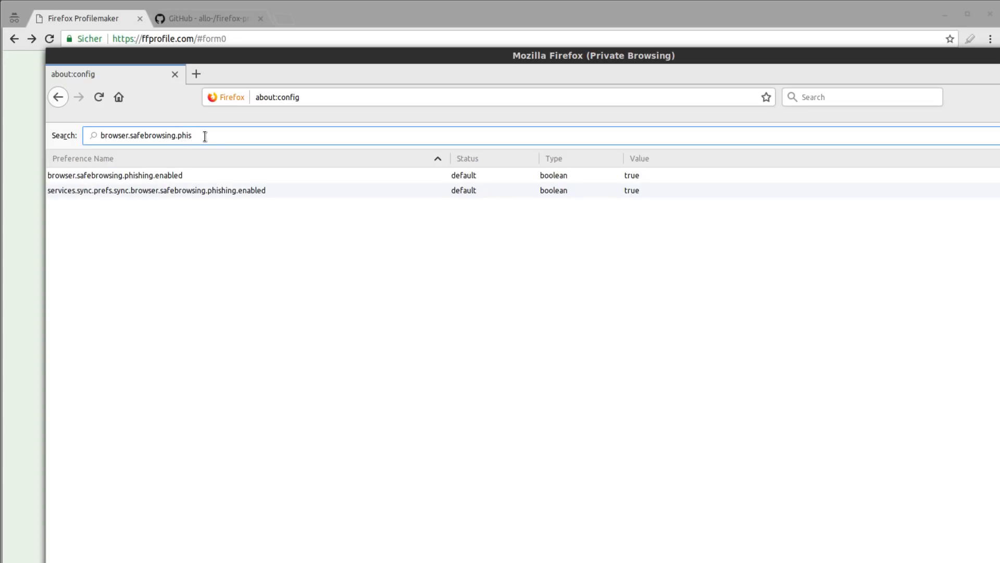
{"action": "double_click", "coordinate": [657, 178]}
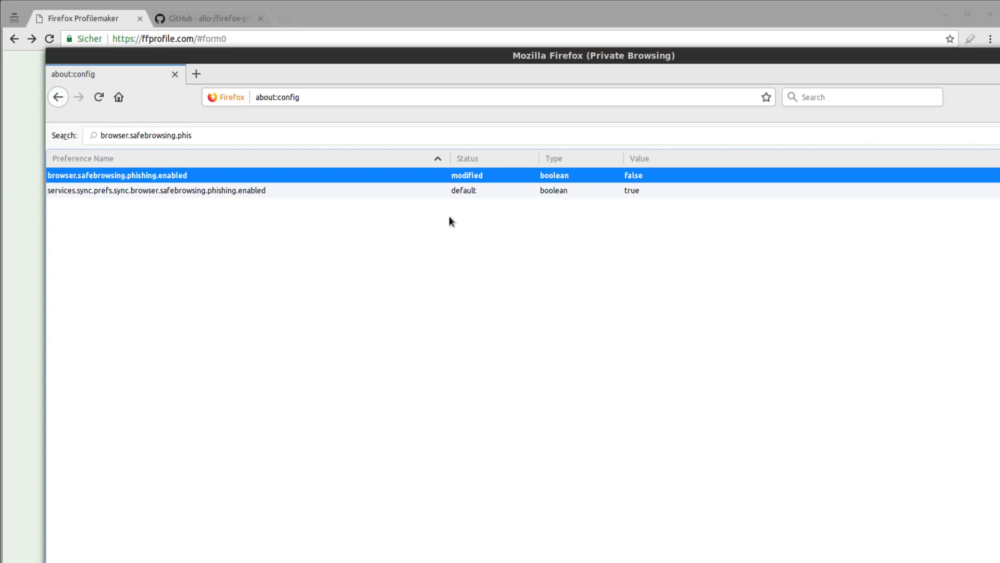
Filter the preferences for network.http.referer and set network.http.referer.trimmingPolicy to 2
{"action": "left_click", "coordinate": [271, 133]}
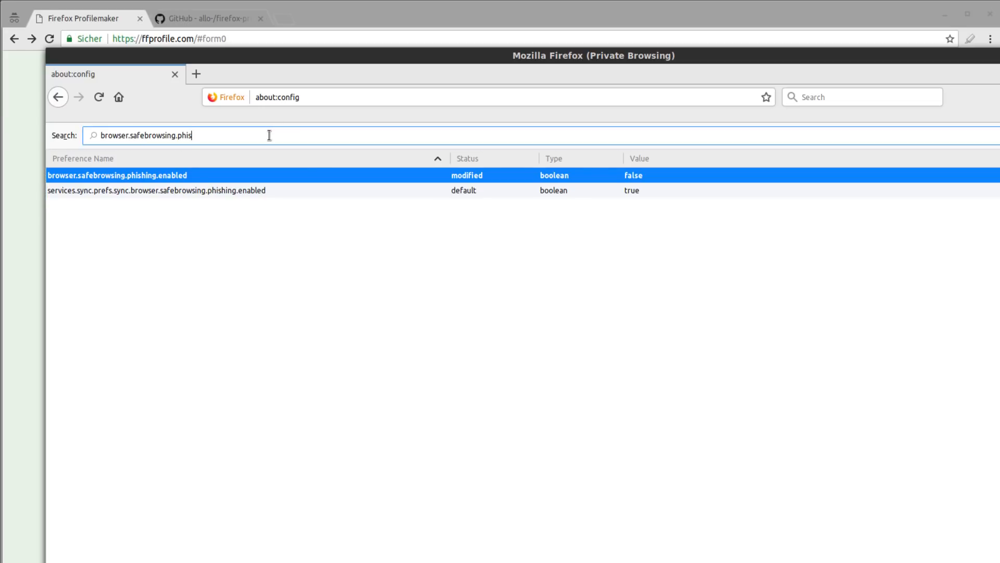
{"action": "key", "text": "ctrl+a"}
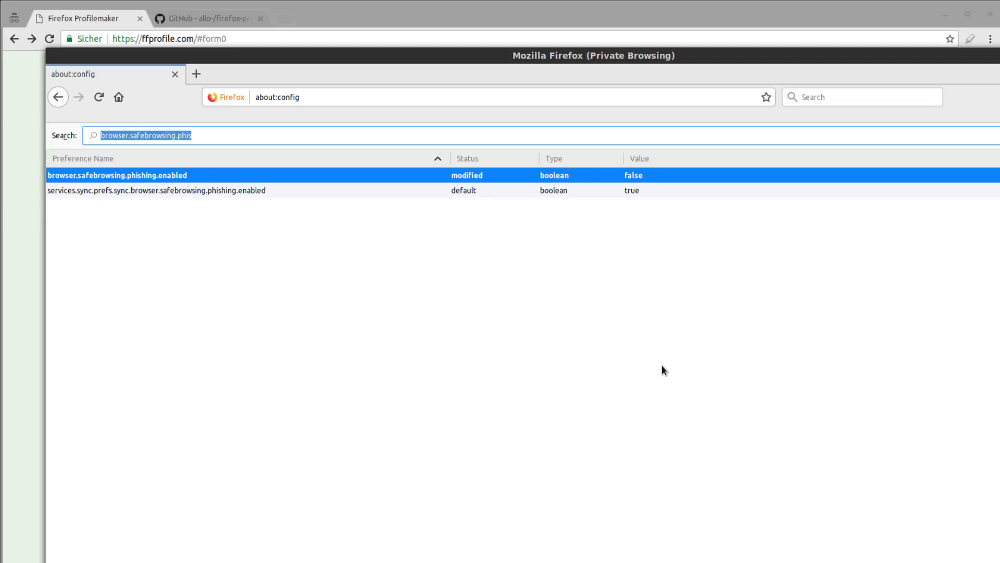
{"action": "type", "text": "network"}
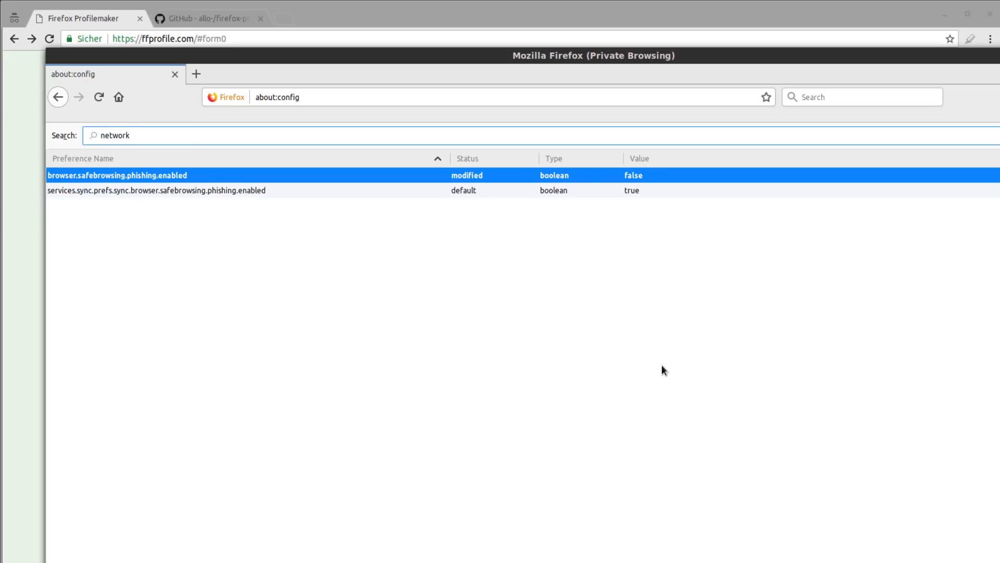
{"action": "type", "text": ".http.referer"}
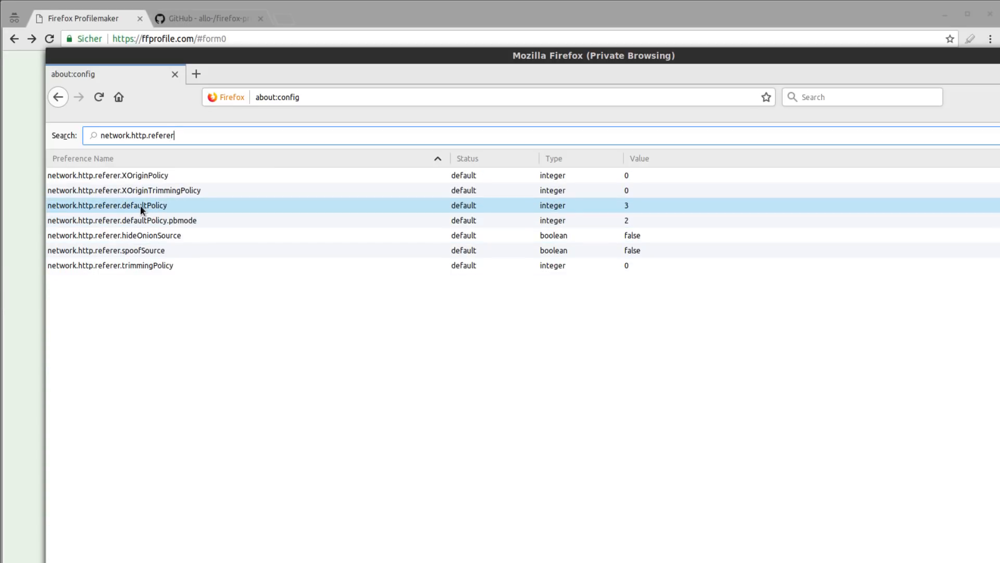
{"action": "left_click", "coordinate": [394, 267]}
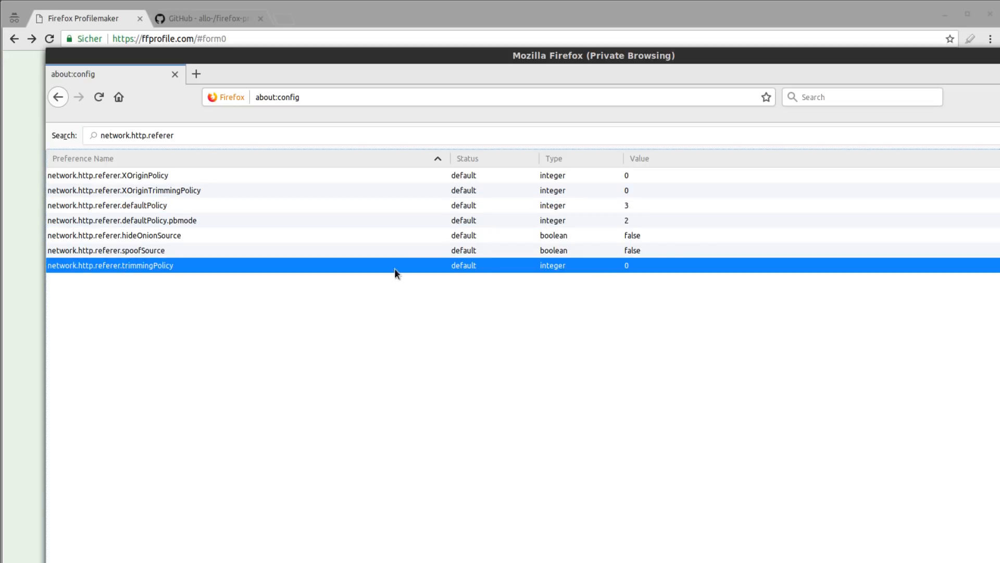
{"action": "double_click", "coordinate": [632, 265]}
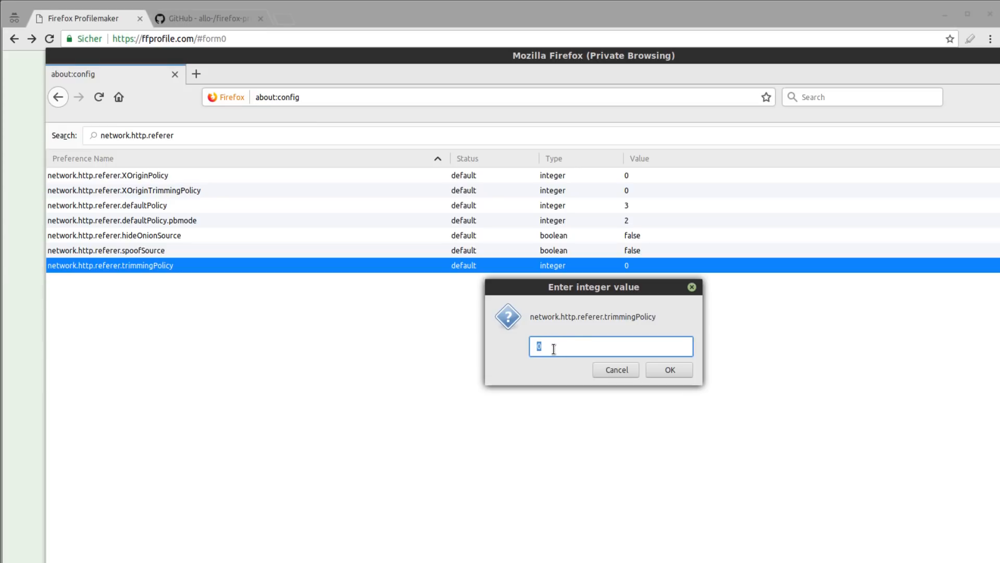
{"action": "type", "text": "1"}
{"action": "key", "text": "BackSpace"}
{"action": "type", "text": "2"}
{"action": "left_click", "coordinate": [669, 370]}
{"action": "left_click", "coordinate": [223, 135]}
{"action": "key", "text": "ctrl+a"}
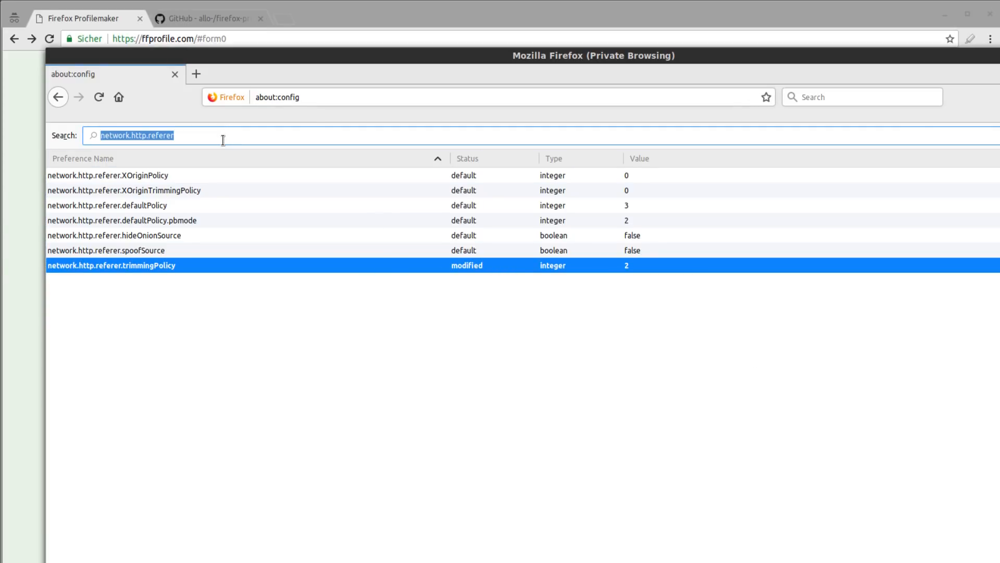
{"action": "double_click", "coordinate": [635, 177]}
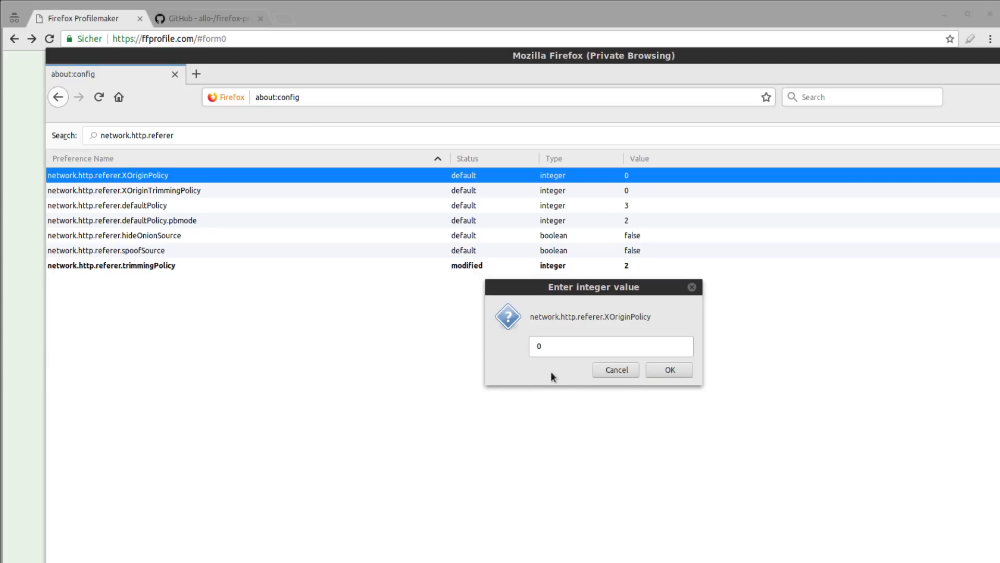
{"action": "left_click", "coordinate": [602, 369]}
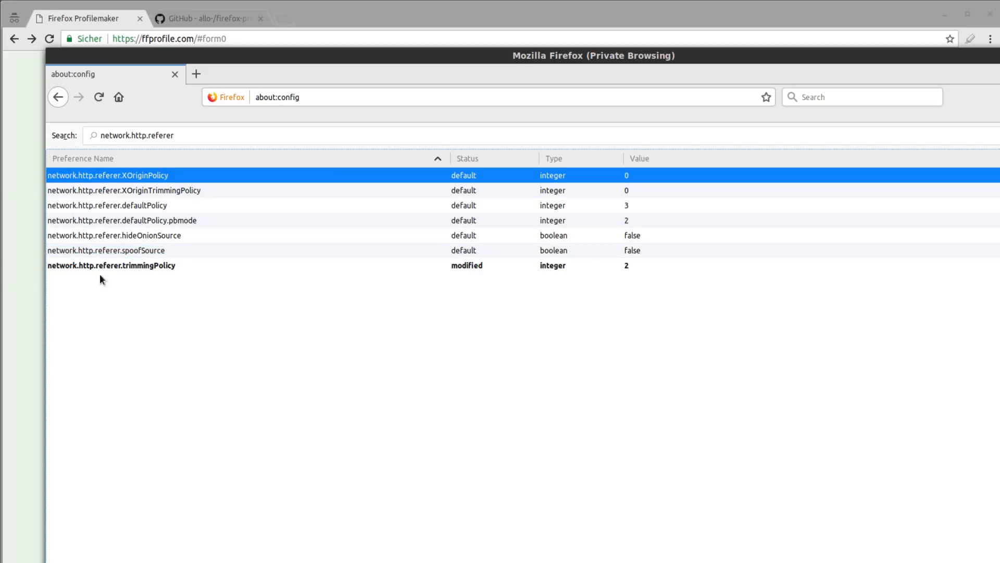
Set the network.http.referer.spoofSource preference to true
{"action": "double_click", "coordinate": [671, 247]}
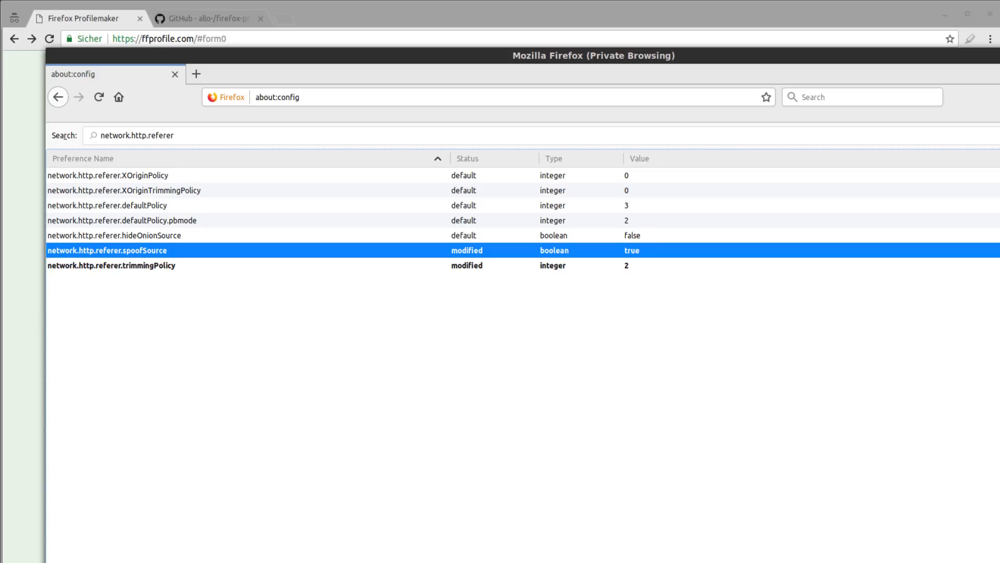
Filter the preferences for webgl.disabled and toggle the value of that preference
{"action": "triple_click", "coordinate": [310, 135]}
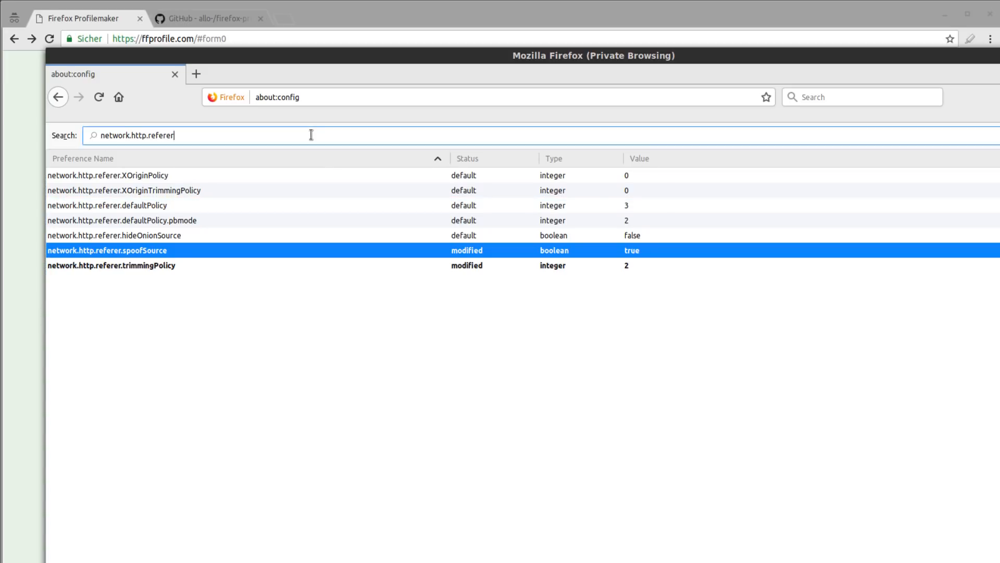
{"action": "type", "text": "webgl."}
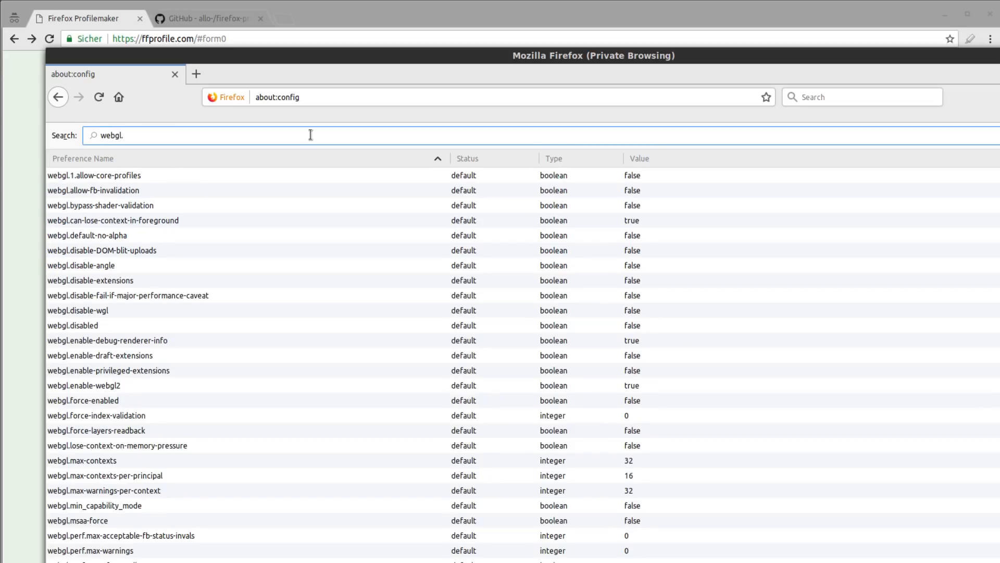
{"action": "type", "text": "disabled"}
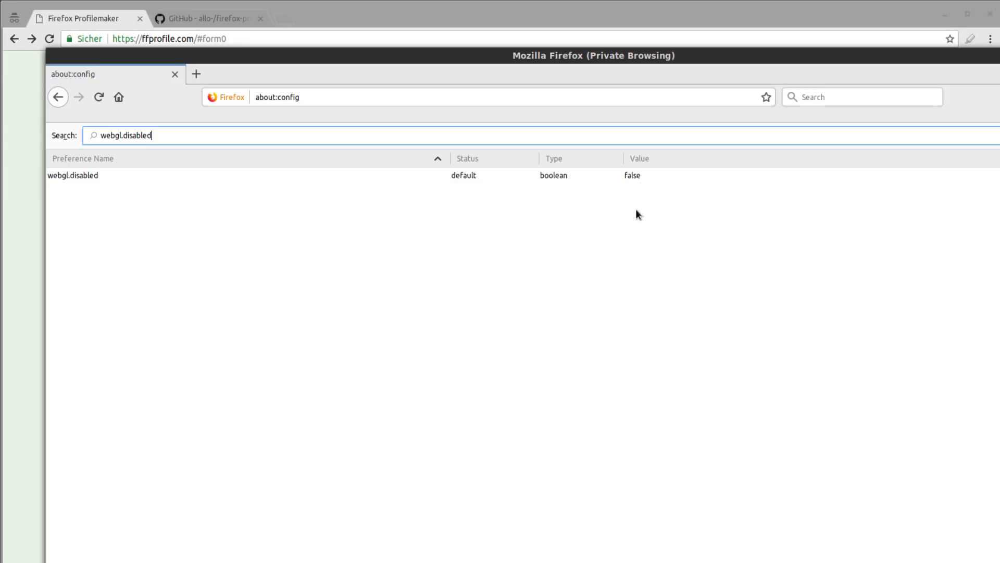
{"action": "left_click", "coordinate": [631, 181]}
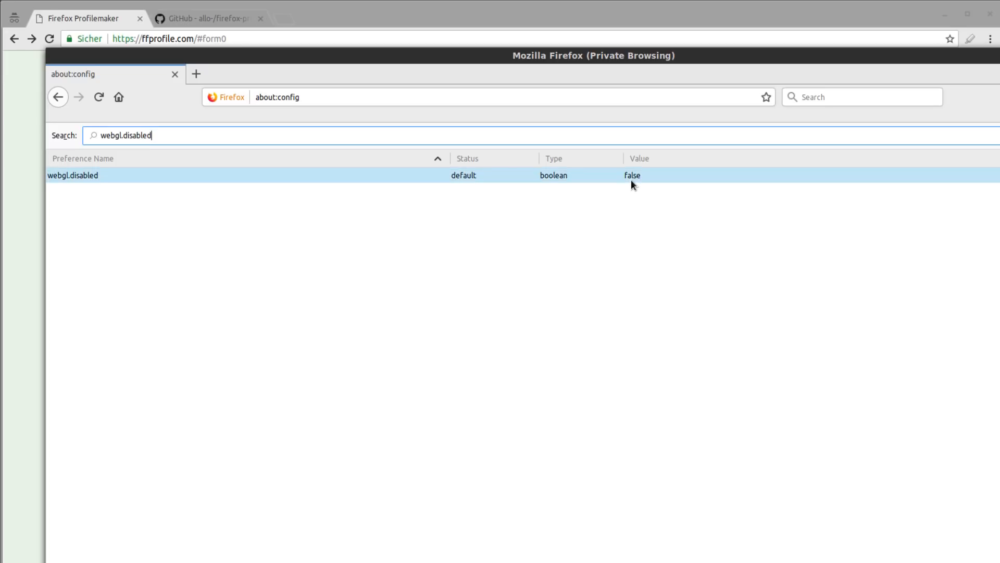
{"action": "left_click", "coordinate": [639, 180]}
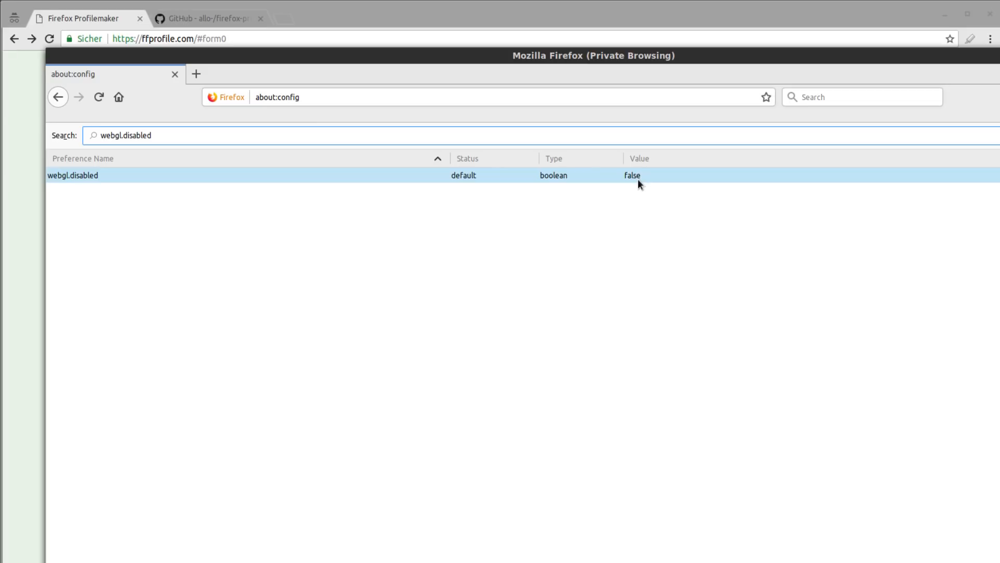